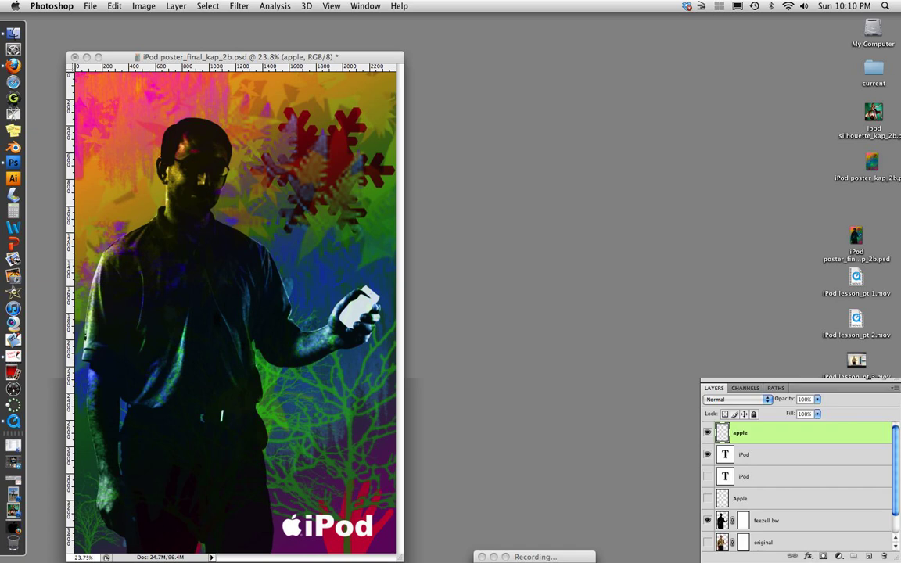
Step: Show all the panels, enlarge the poster's document window, and float the Layers panel beside it, enlarged to list every layer
key("Tab")
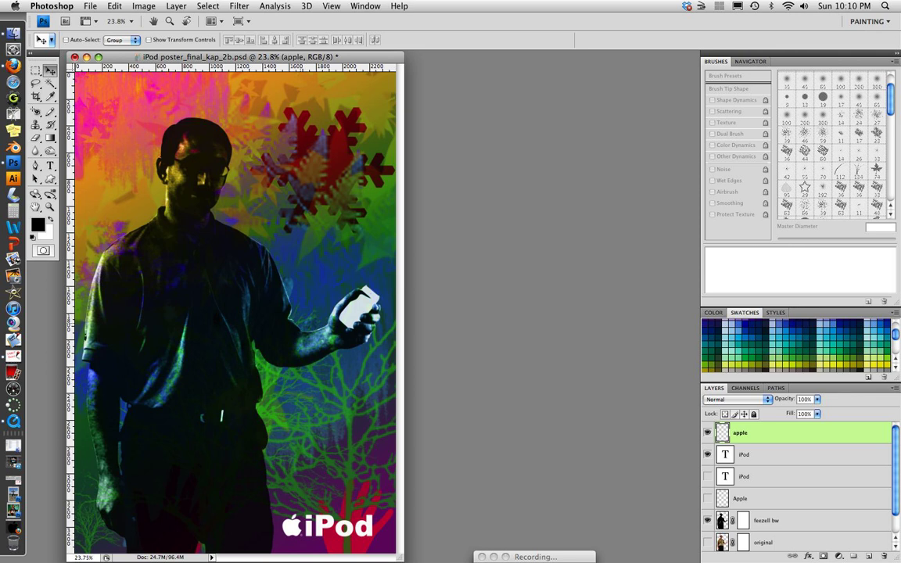
left_click_drag(400, 557, 421, 562)
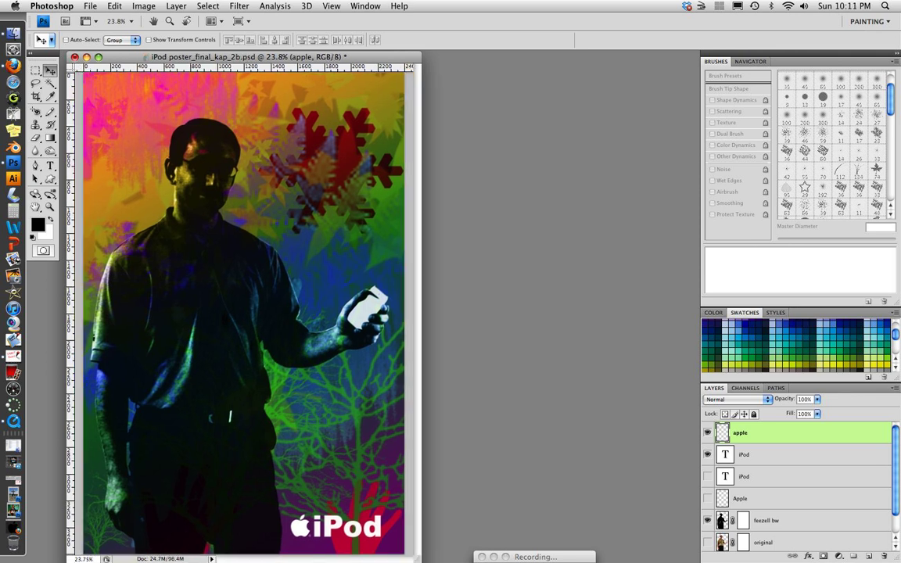
left_click_drag(714, 388, 429, 112)
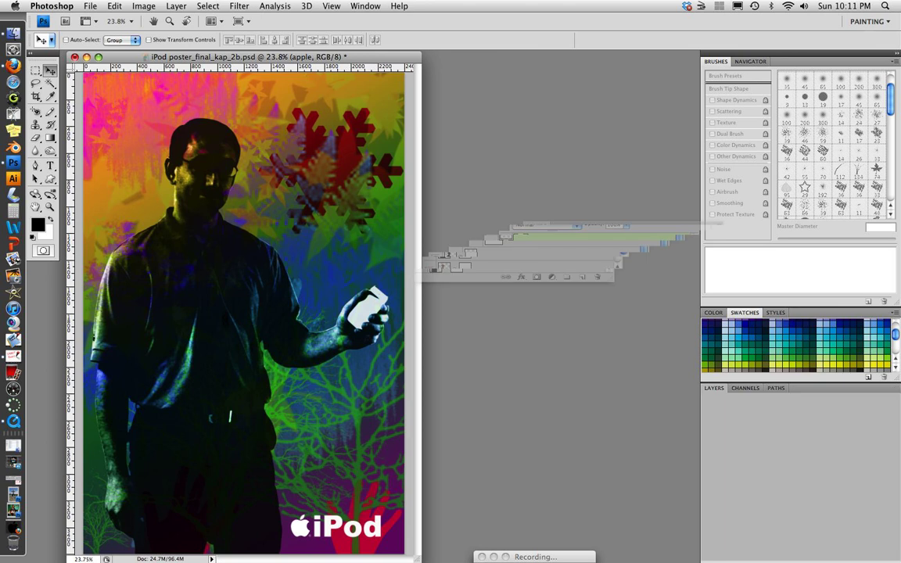
left_click_drag(485, 235, 458, 111)
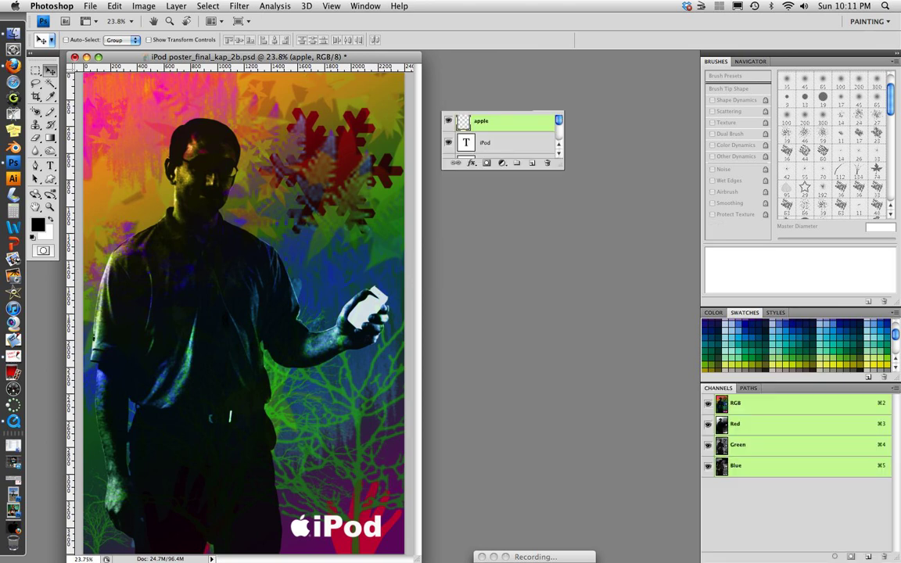
left_click_drag(561, 167, 634, 324)
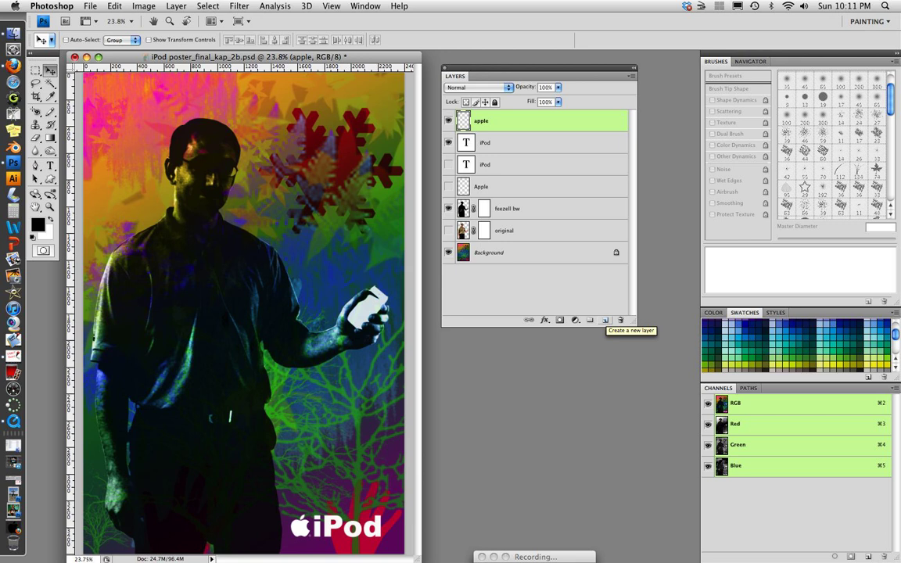
Step: Add a new layer above the apple layer and name it "ipod"
left_click(605, 320)
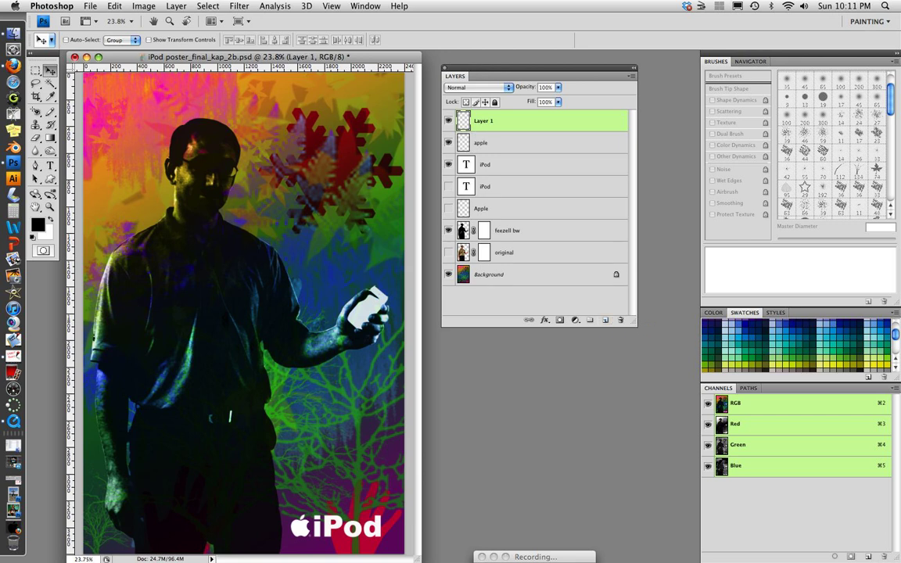
double_click(484, 120)
type("ipod")
key("Return")
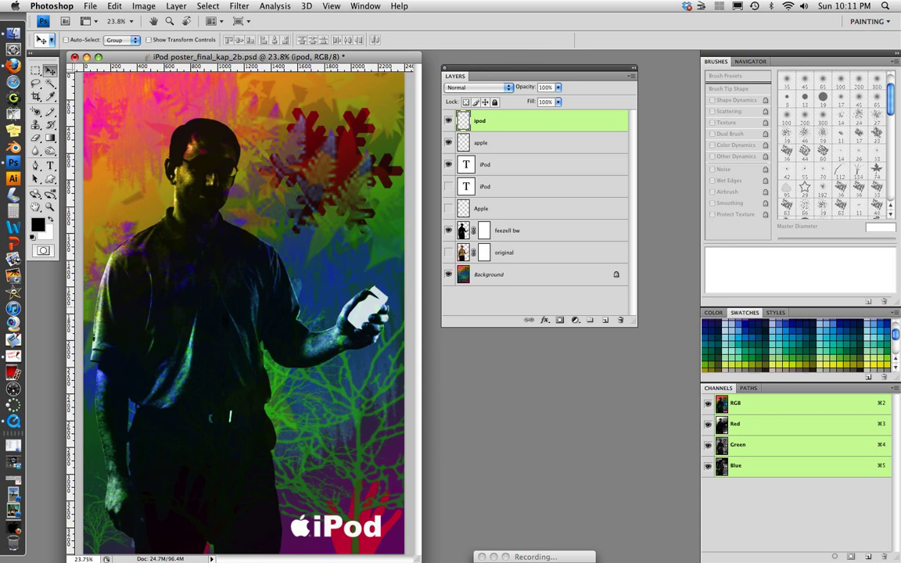
Step: Set up the Brush tool with the hard round 19 px tip and white as the foreground color
left_click(51, 112)
left_click(92, 109)
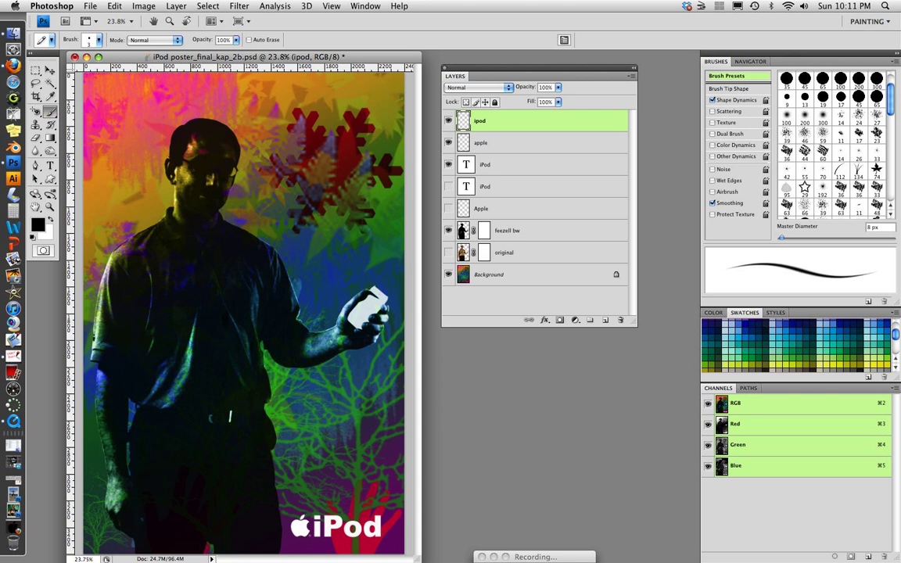
left_click(98, 41)
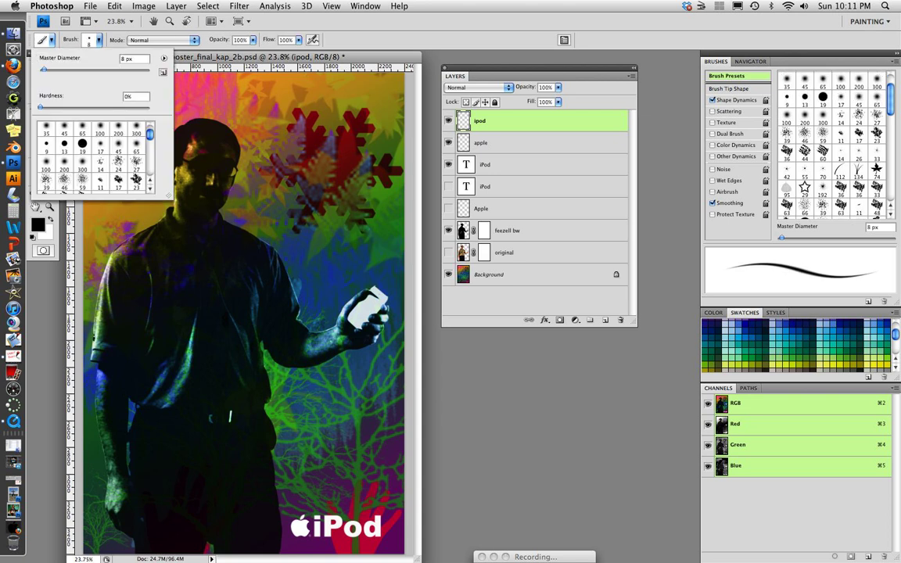
left_click(83, 145)
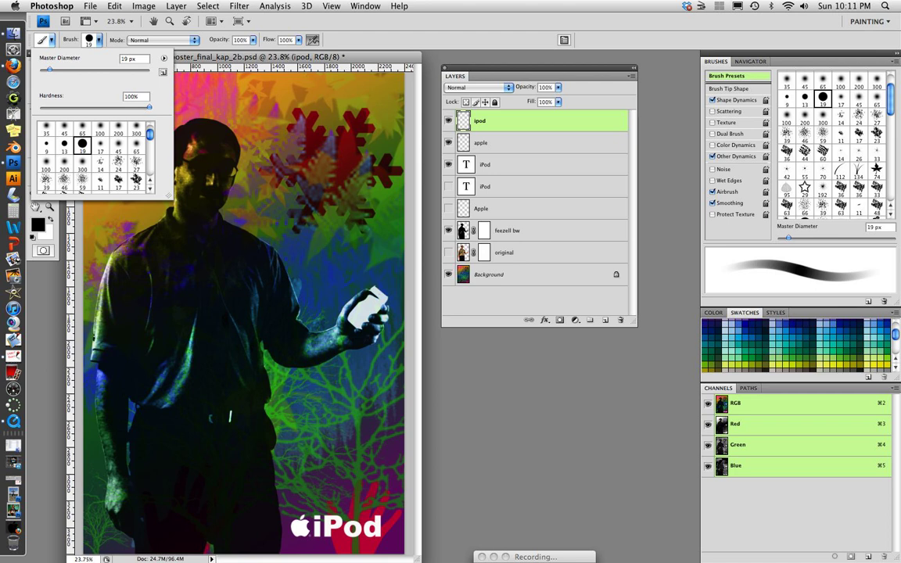
key("Return")
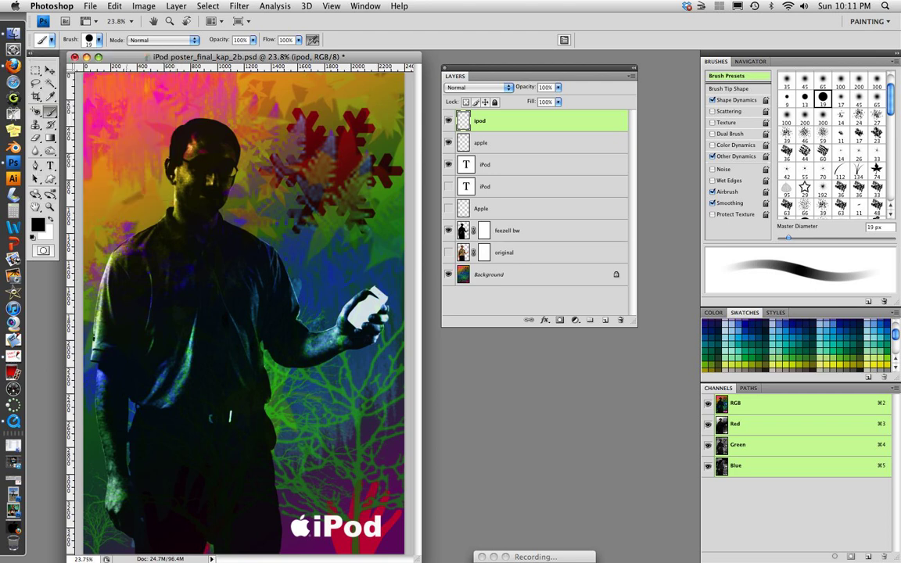
key("x")
Step: Paint white around the edges of the iPod in the man's hand and over its upper end on the ipod layer
key("z")
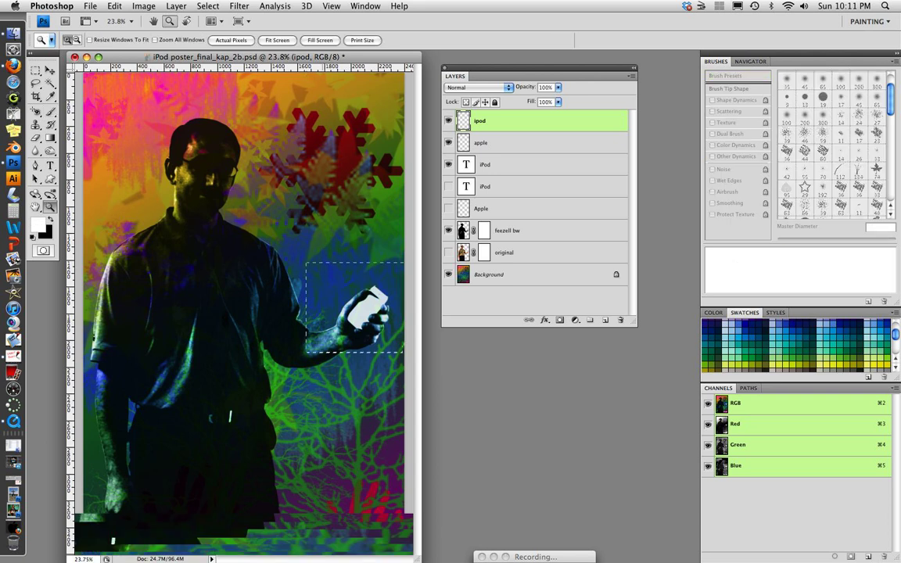
left_click_drag(306, 262, 404, 352)
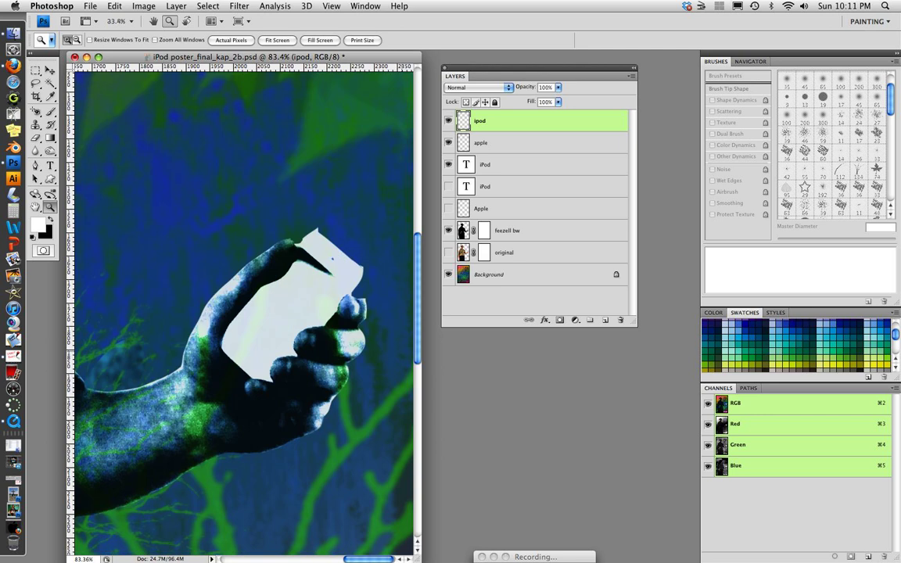
key("b")
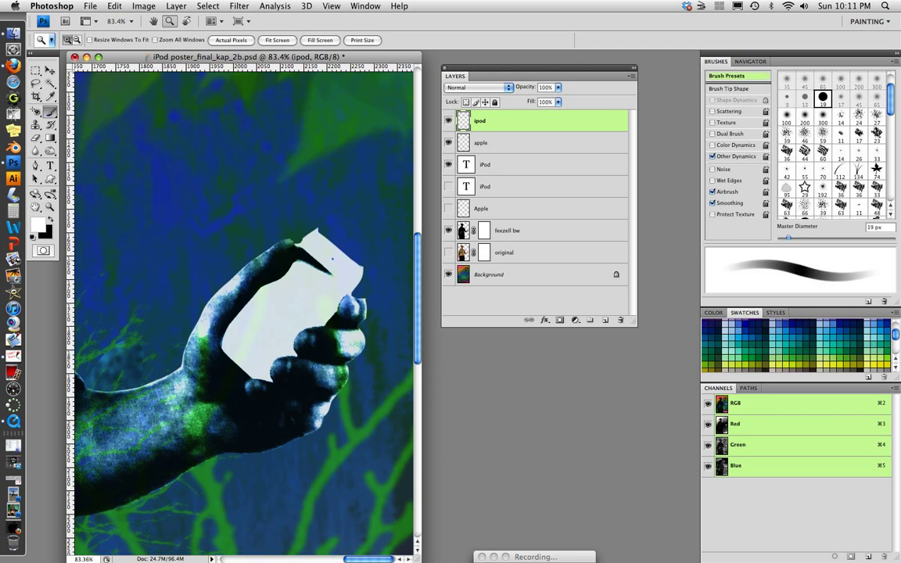
left_click(318, 232)
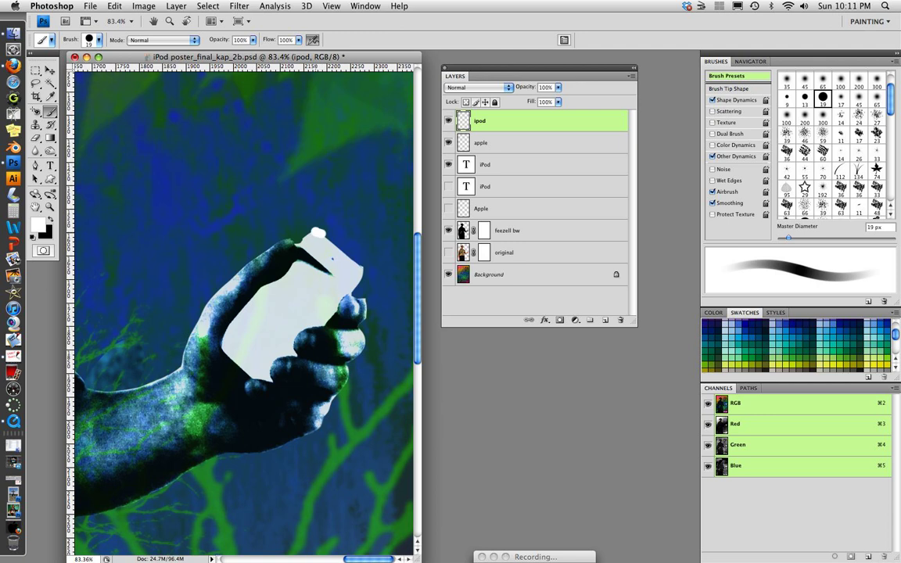
left_click_drag(315, 232, 370, 280)
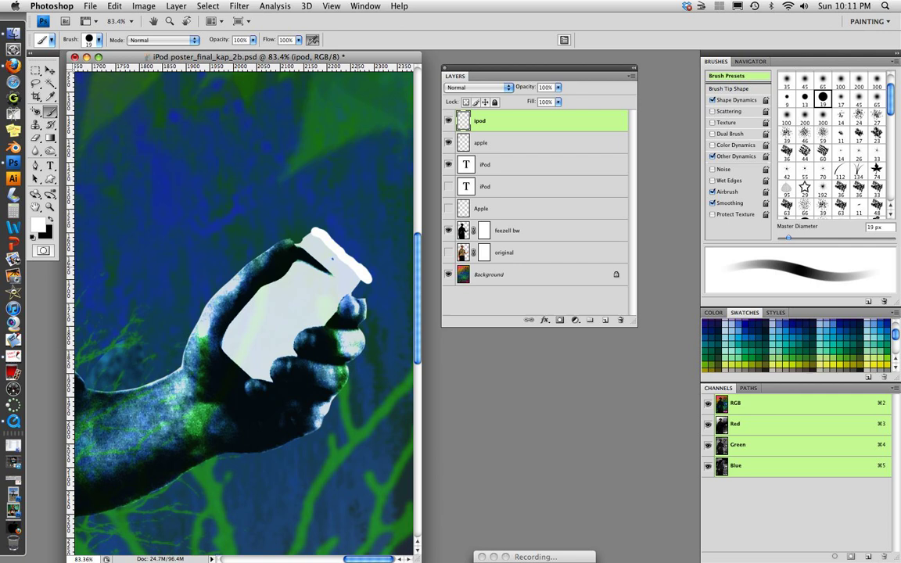
mouse_move(314, 230)
left_mouse_down()
mouse_move(301, 242)
mouse_move(358, 280)
mouse_move(356, 295)
mouse_move(306, 254)
left_mouse_up()
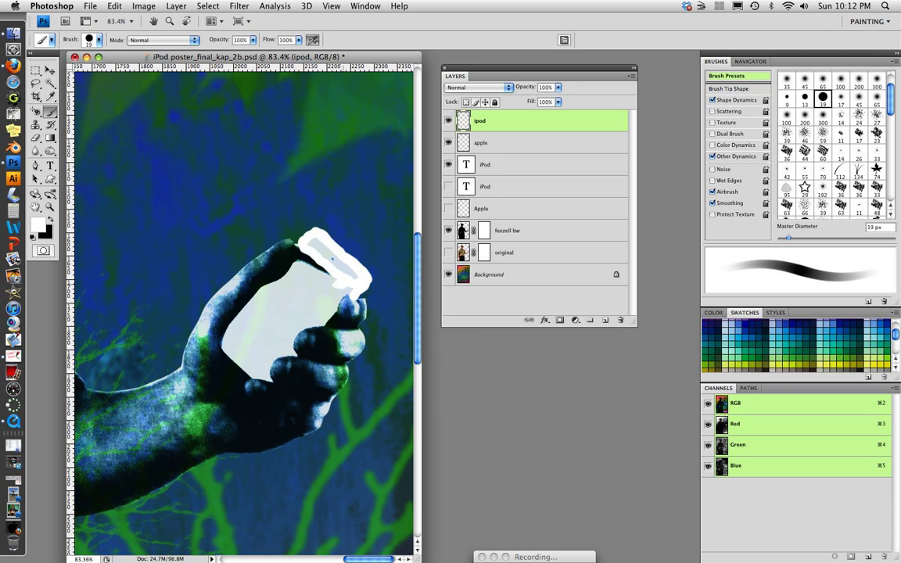
mouse_move(336, 283)
left_mouse_down()
mouse_move(263, 244)
mouse_move(254, 302)
mouse_move(233, 328)
left_mouse_up()
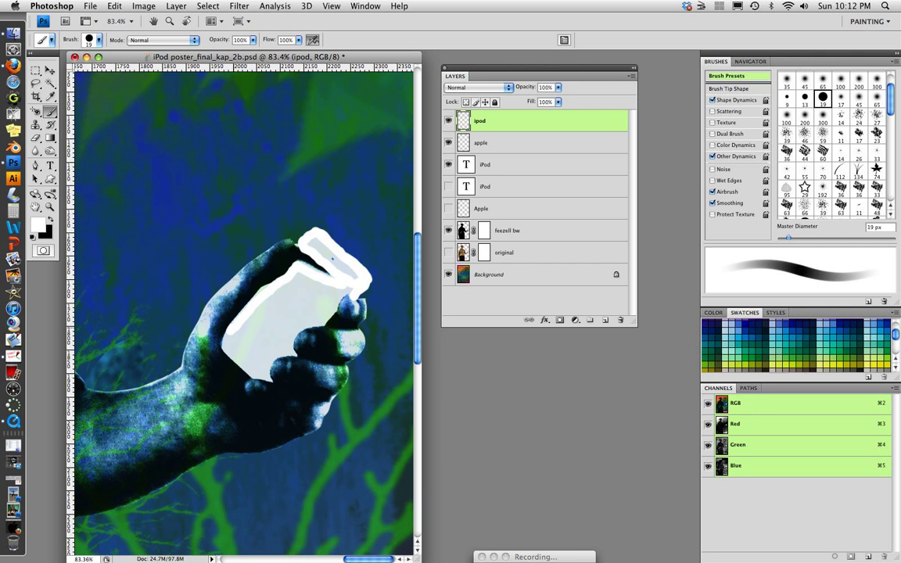
mouse_move(225, 331)
left_mouse_down()
mouse_move(238, 364)
mouse_move(271, 381)
mouse_move(293, 357)
left_mouse_up()
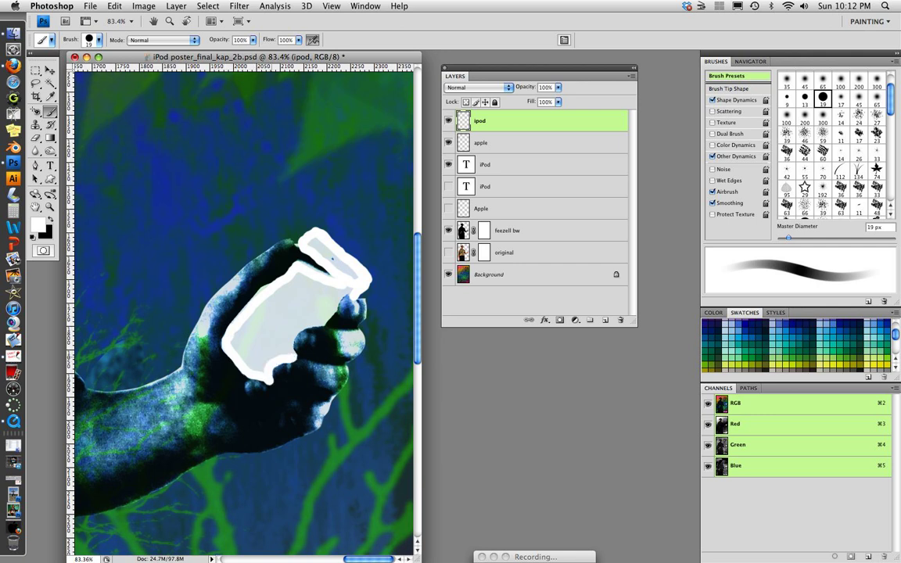
left_click_drag(305, 266, 254, 321)
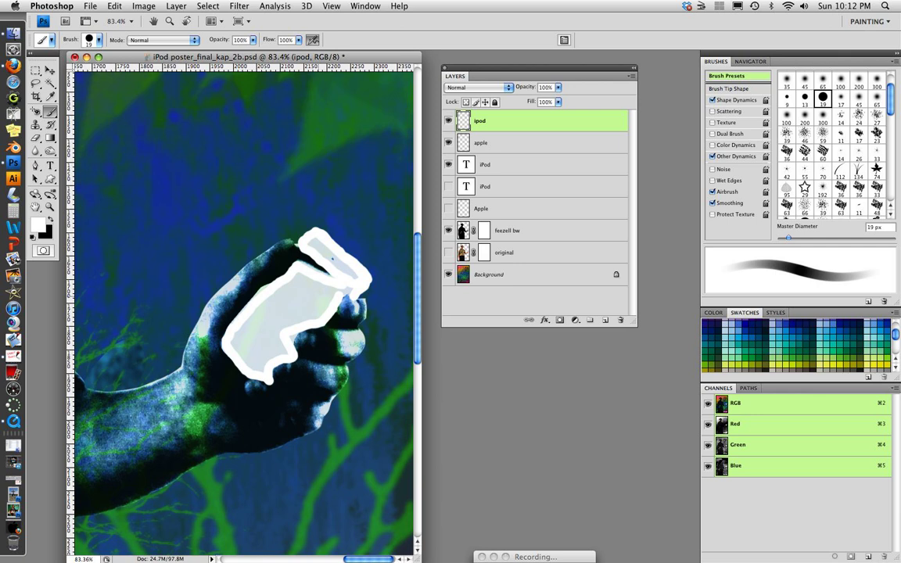
left_click_drag(333, 259, 313, 244)
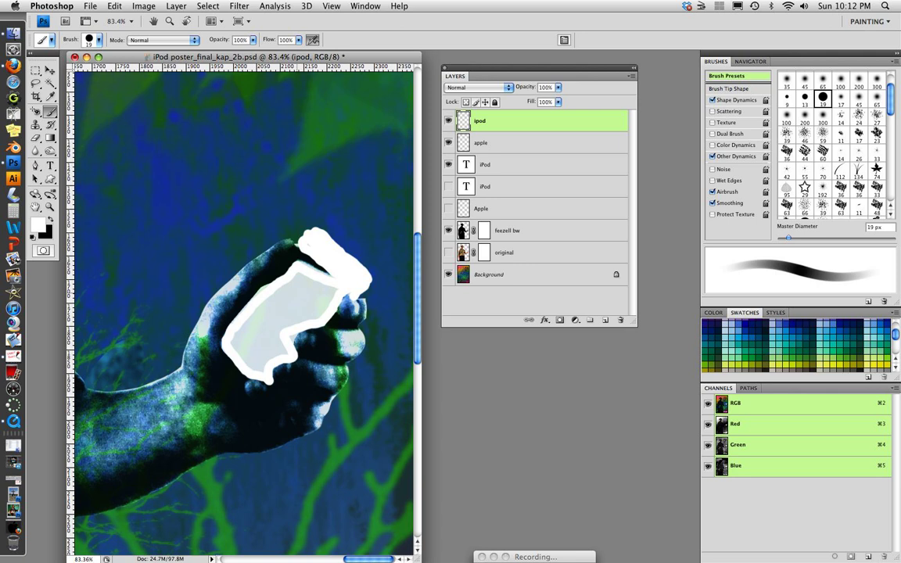
Step: Undo all the white brush strokes painted on the ipod layer
left_click(114, 6)
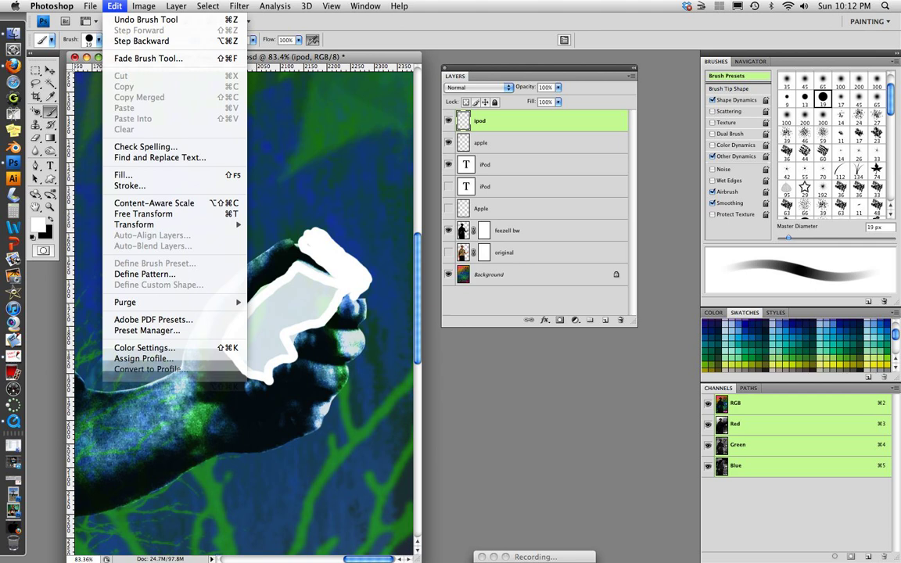
left_click(141, 40)
left_click(114, 6)
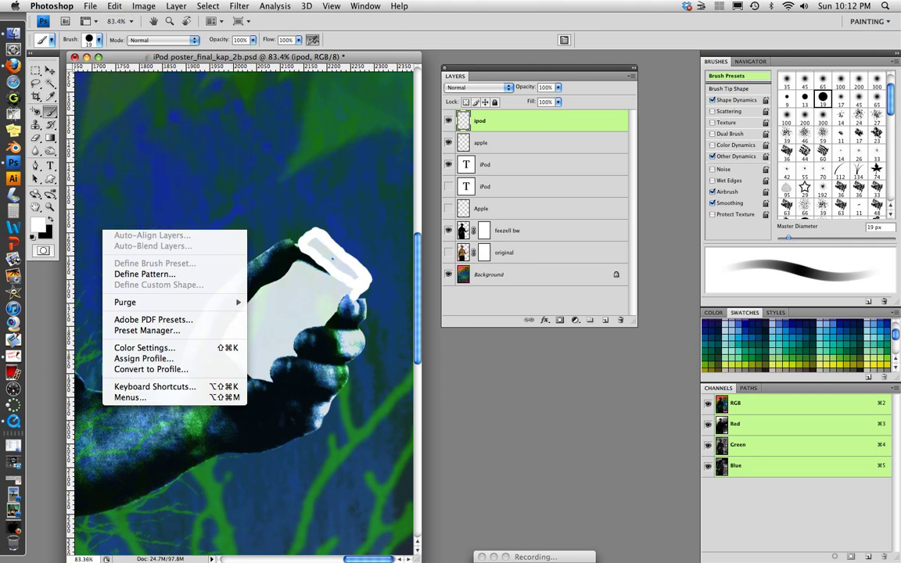
key("super+z")
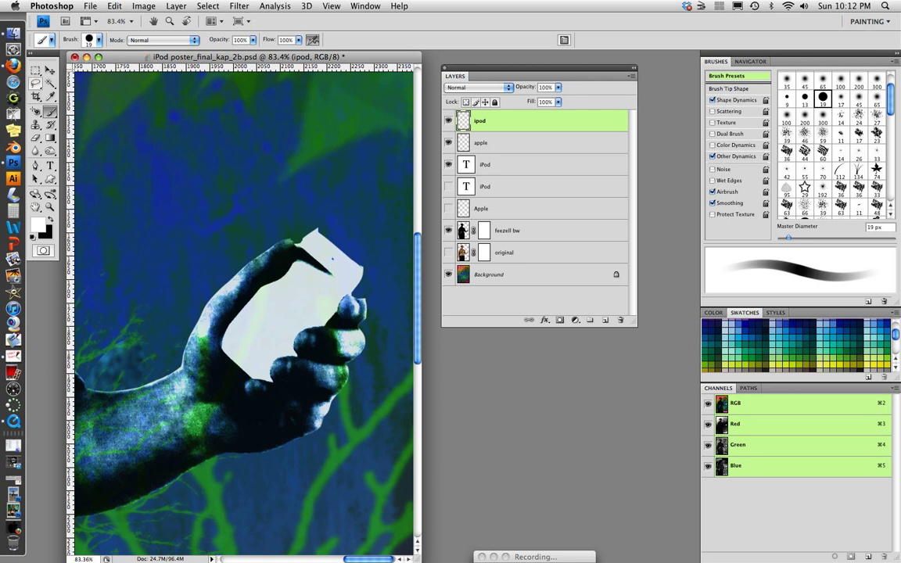
Step: Trace the visible iPod shape in the hand with the Polygonal Lasso, following the thumb and fingers, and close the selection
left_click(35, 83)
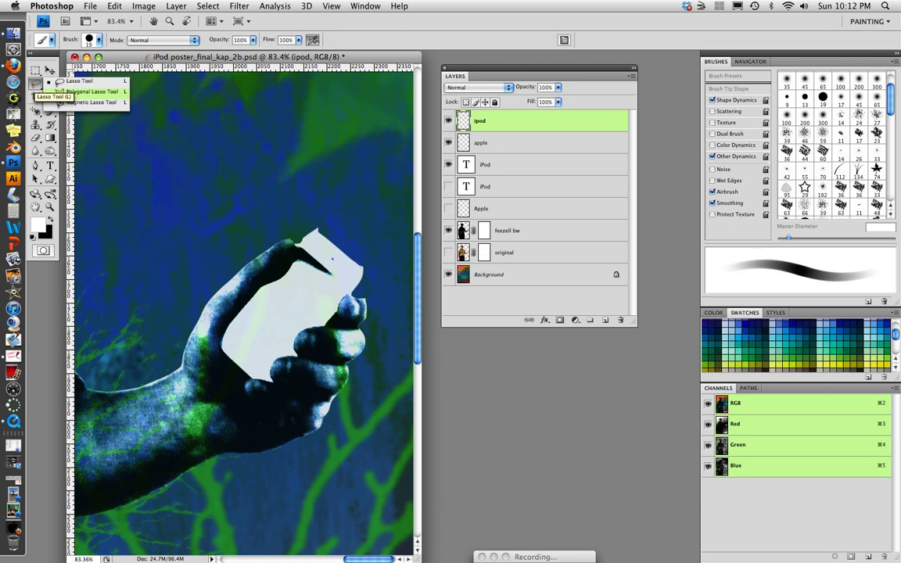
left_click(71, 91)
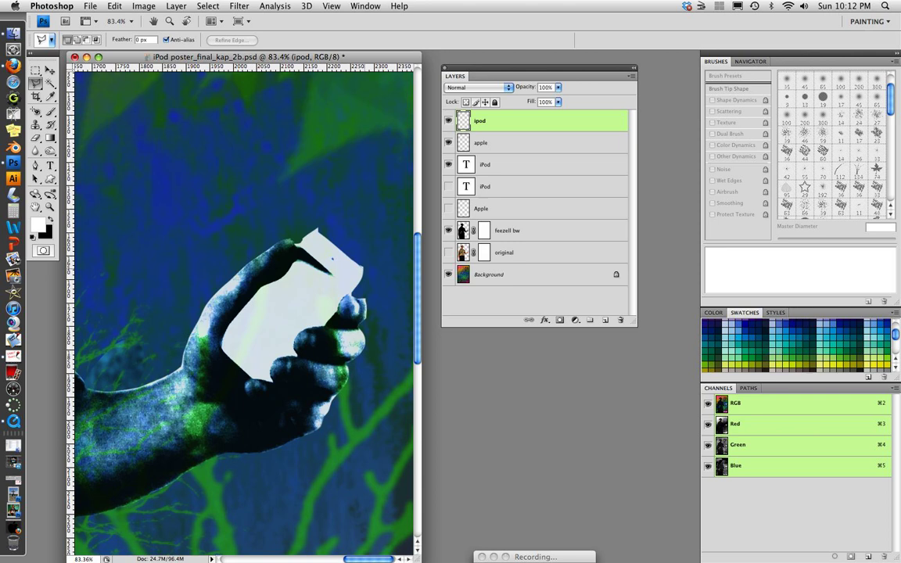
left_click(319, 228)
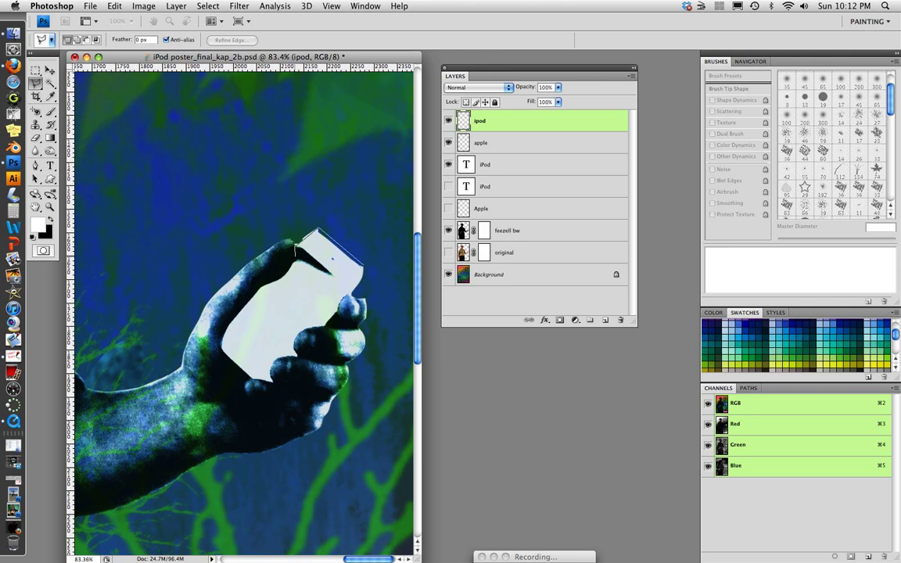
left_click(295, 247)
left_click(283, 279)
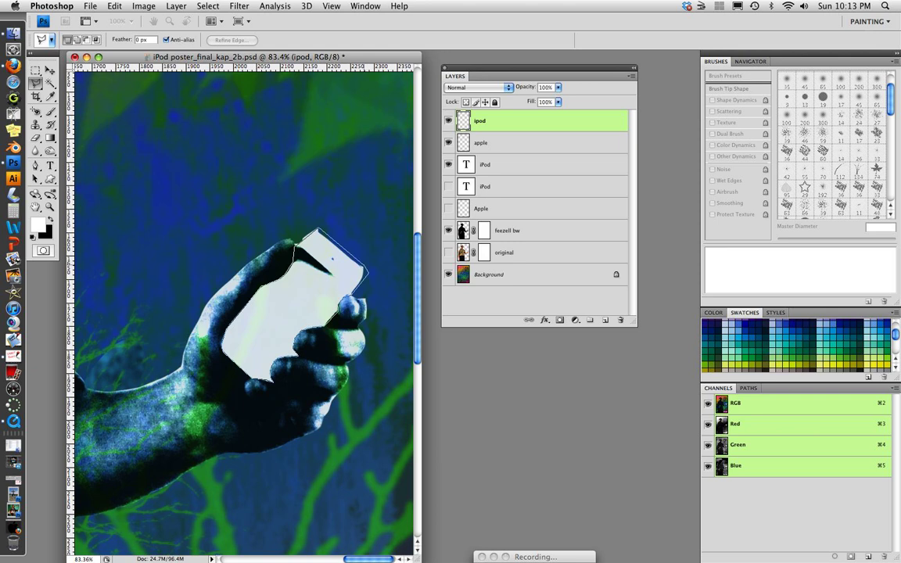
double_click(364, 273)
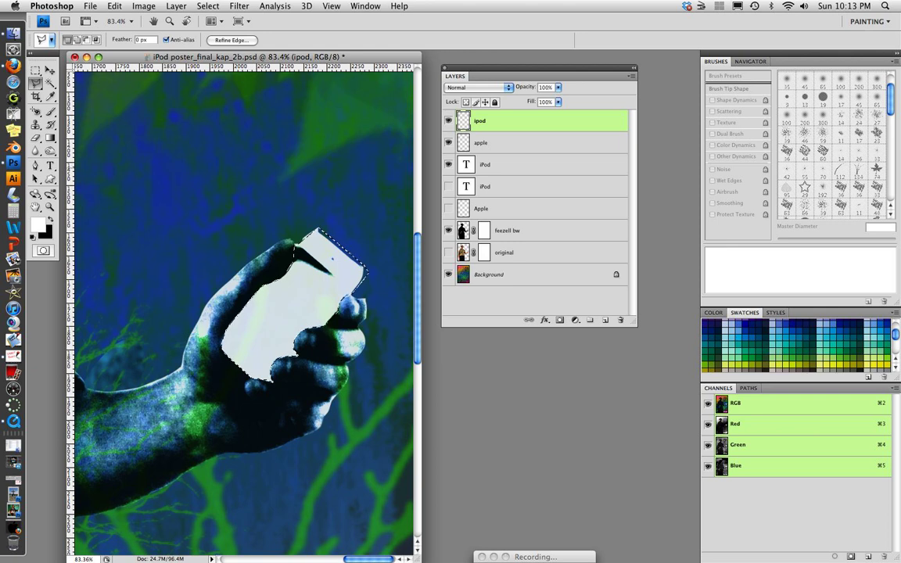
Step: Fill the iPod selection with White at Normal mode and 100% opacity on the ipod layer, and deselect it
left_click(114, 7)
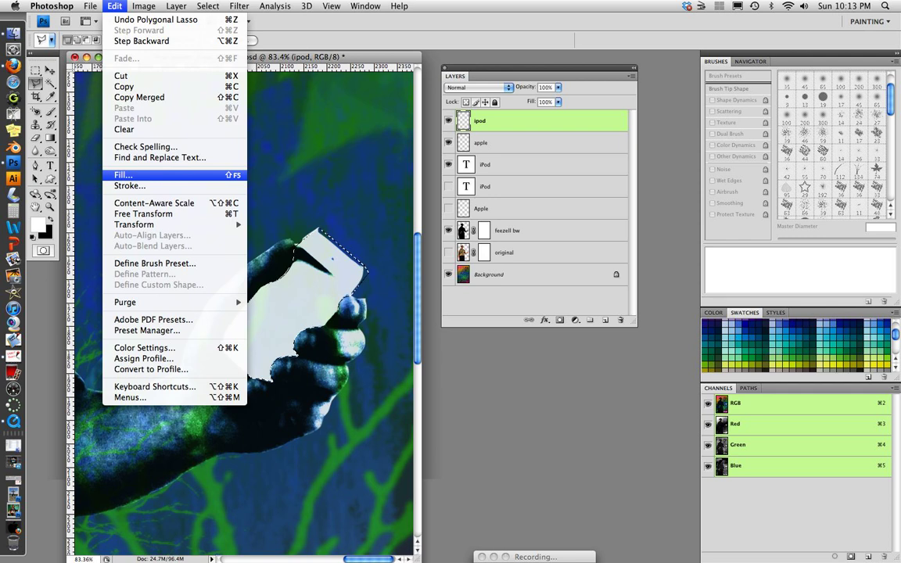
left_click(123, 175)
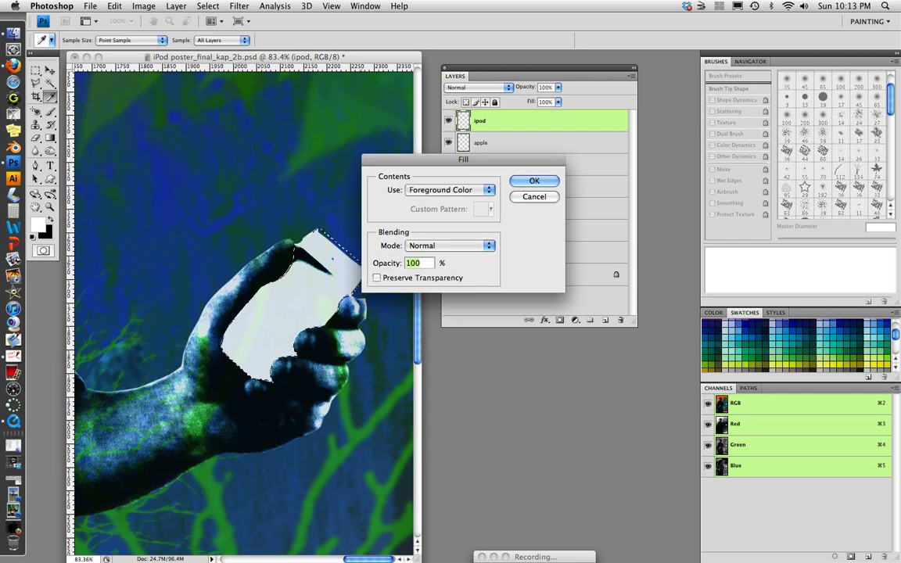
left_click(450, 190)
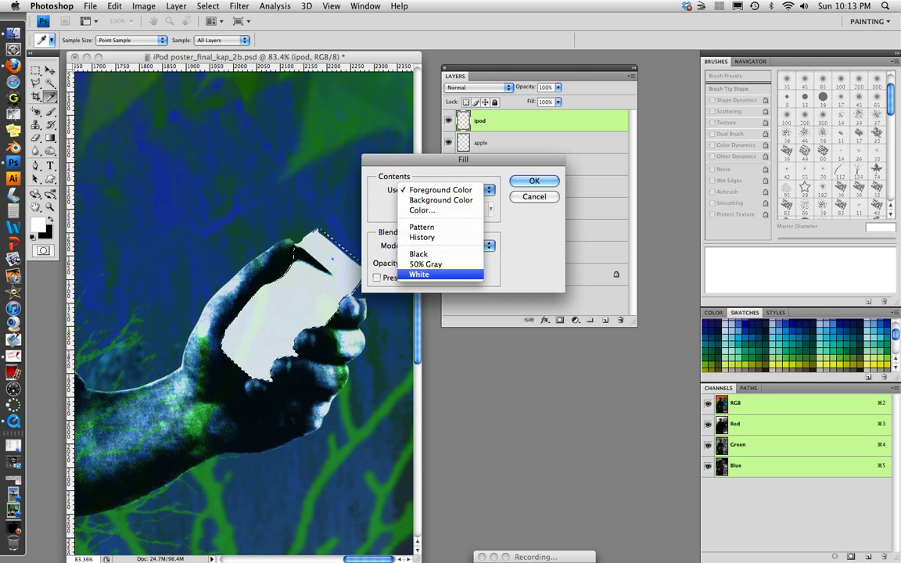
left_click(419, 275)
left_click(535, 180)
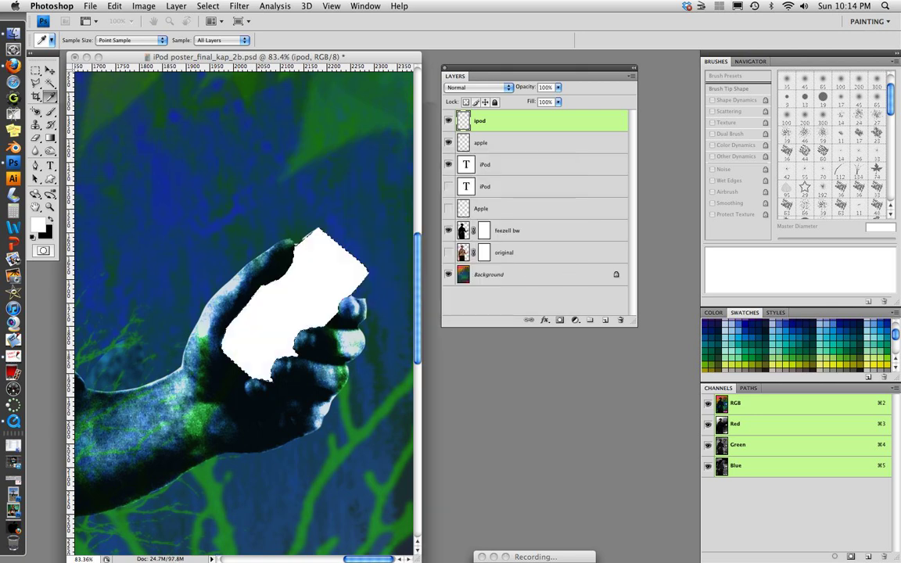
key("l")
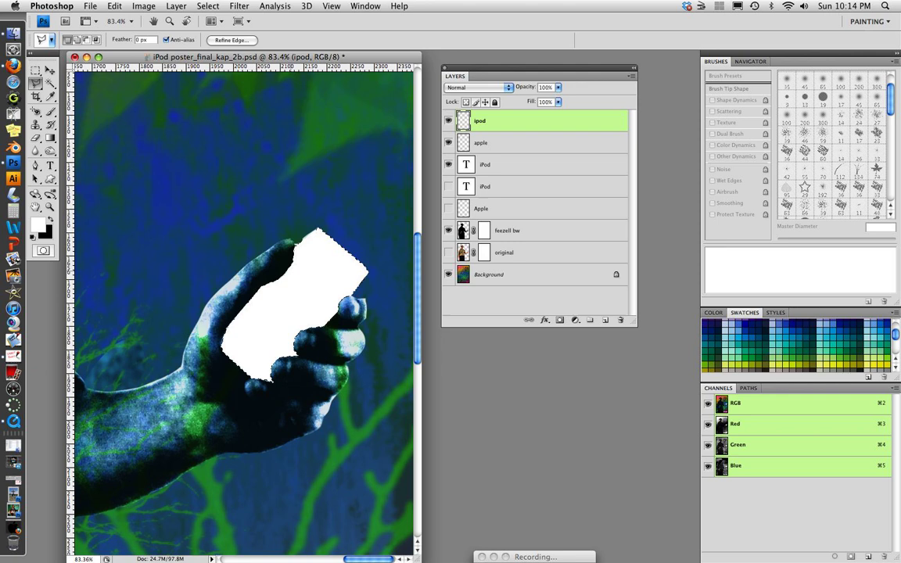
key("super+d")
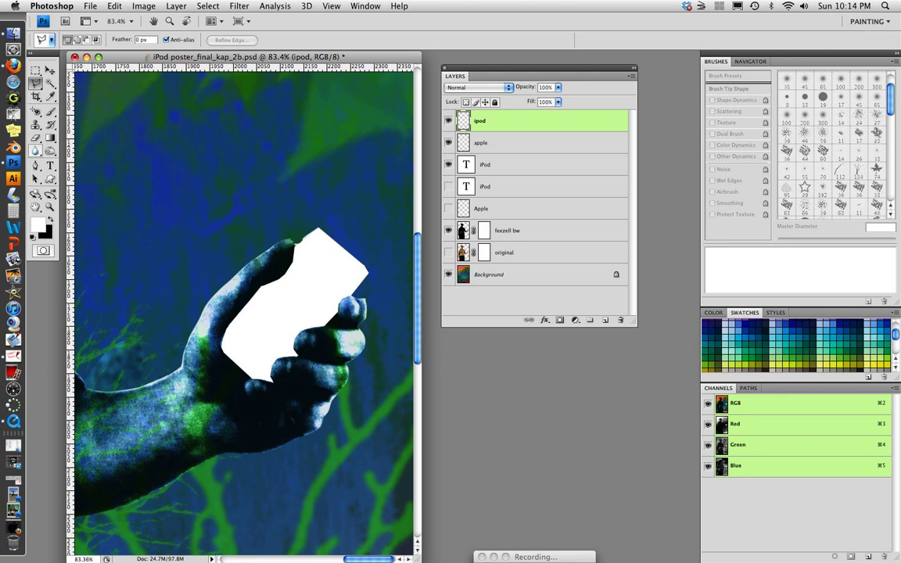
Step: Switch to the Eraser in Pencil mode and set its brush diameter to 10 px
left_click(35, 139)
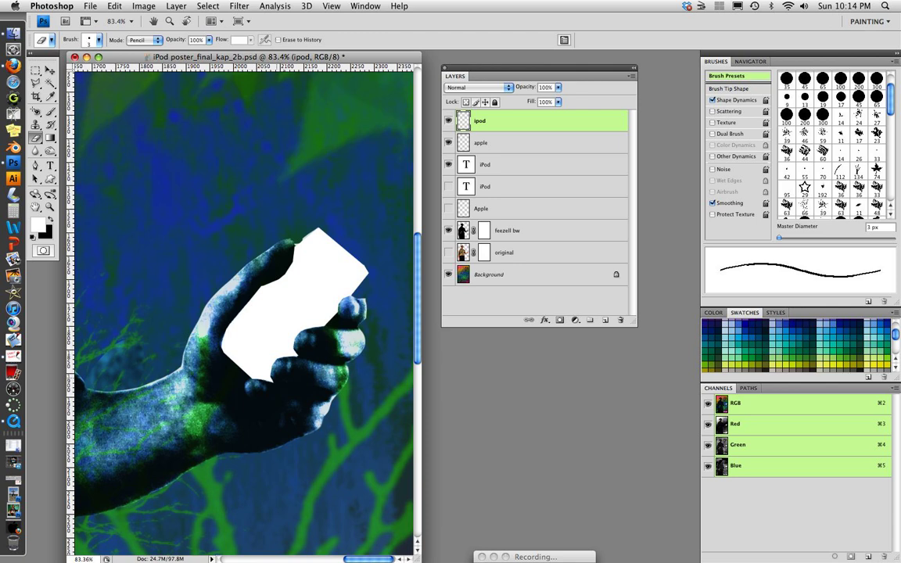
key("bracketright")
key("bracketright")
key("bracketright")
key("bracketright")
key("bracketright")
key("bracketright")
key("bracketright")
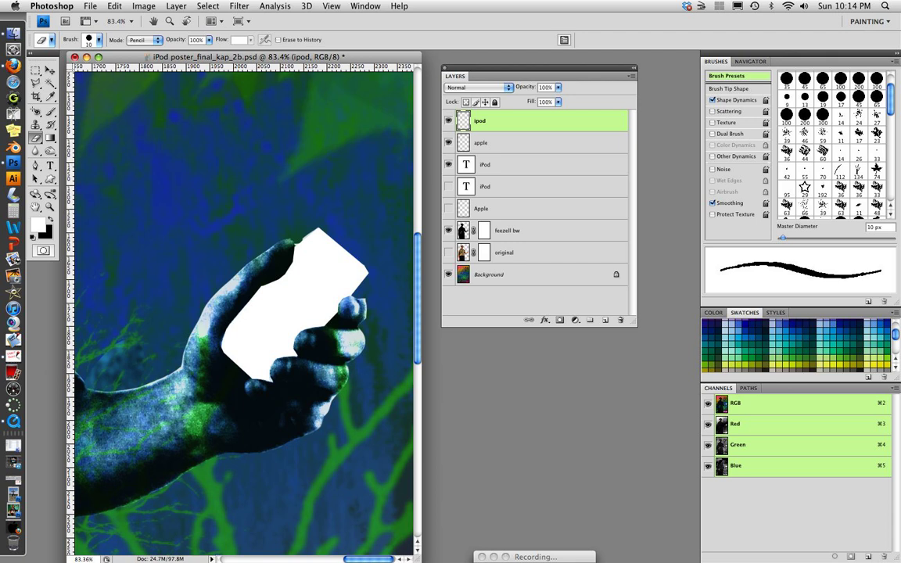
Step: Add a new layer named wires above the ipod layer and save the poster file
left_click(605, 321)
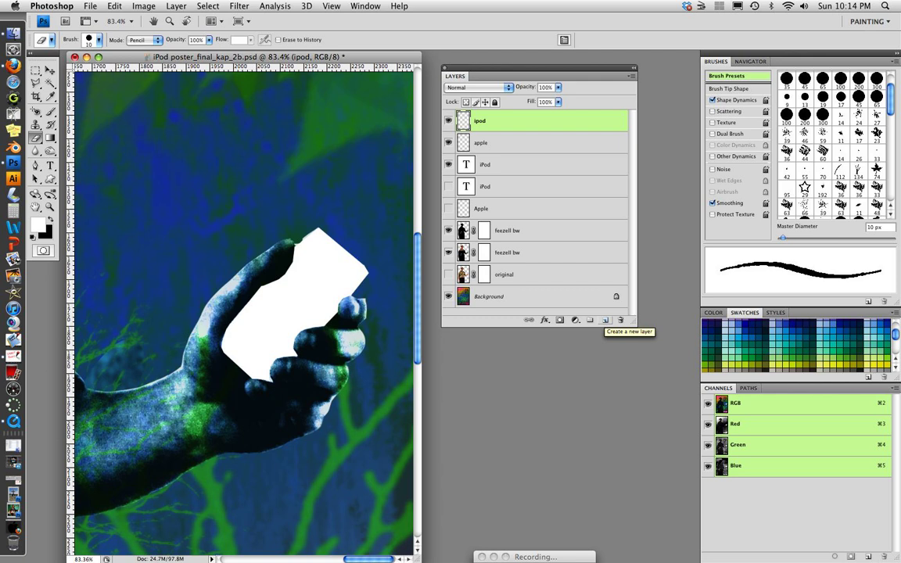
left_click(605, 321)
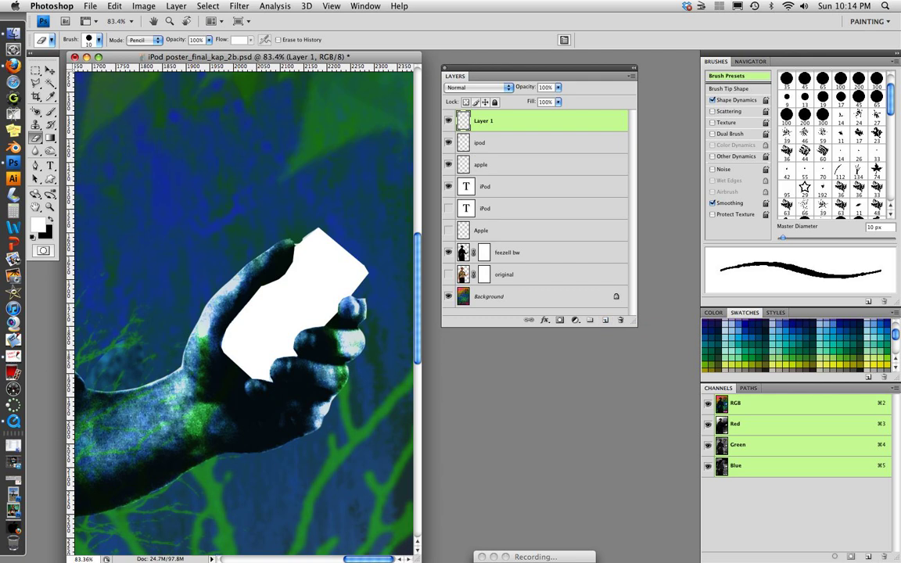
double_click(483, 121)
type("wit")
type("es")
key("Return")
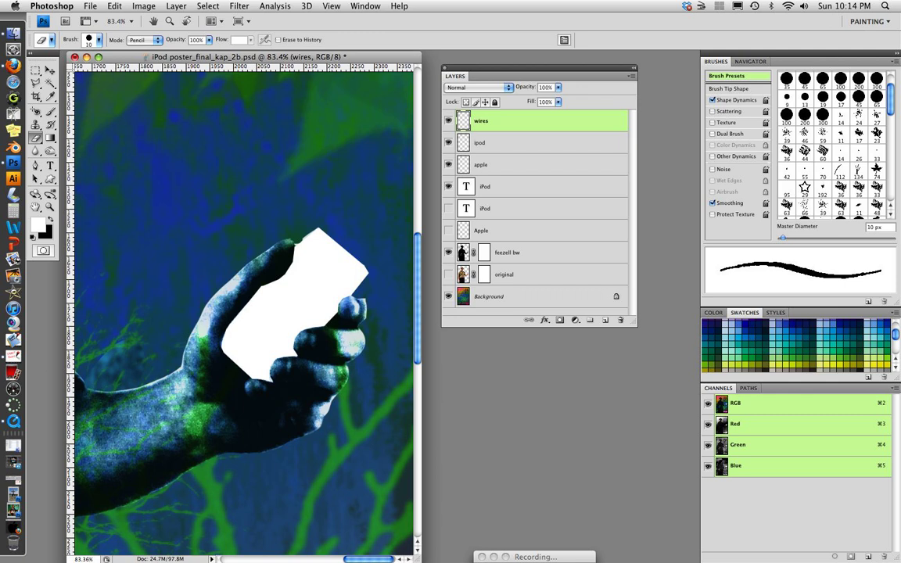
left_click(90, 6)
left_click(99, 140)
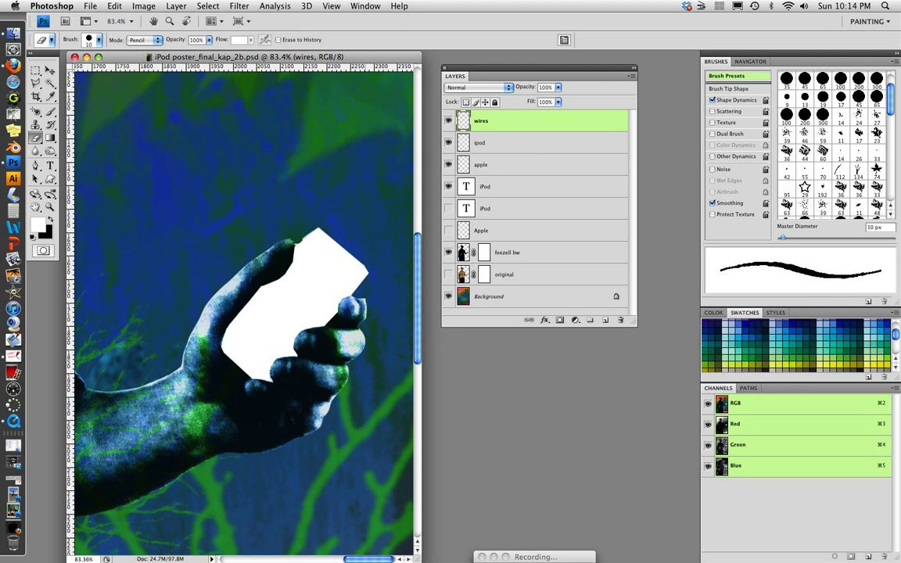
Step: Draw the white earphone wire on the wires layer with a 5 px Pencil, from the iPod to the ear, with a branch to the other side of the face
left_click(332, 6)
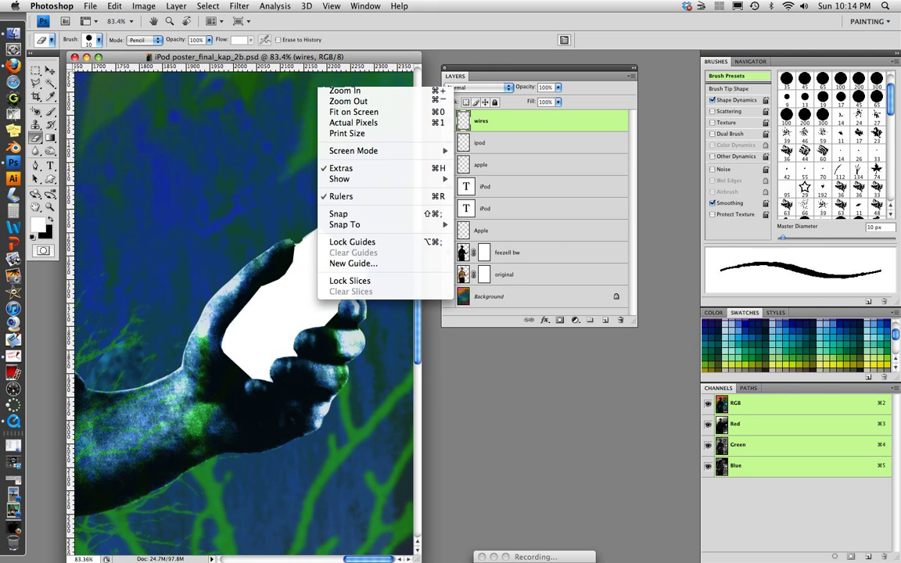
left_click(354, 112)
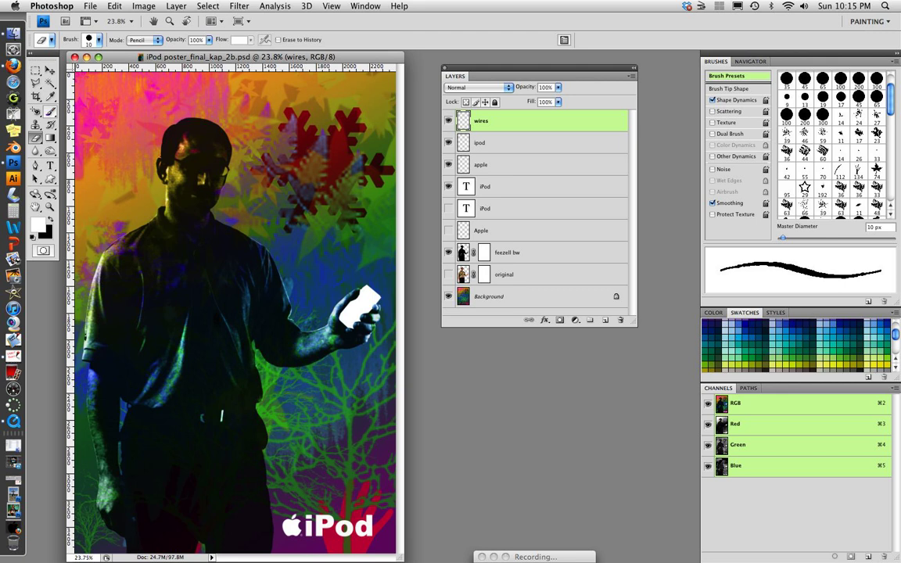
left_click(50, 111)
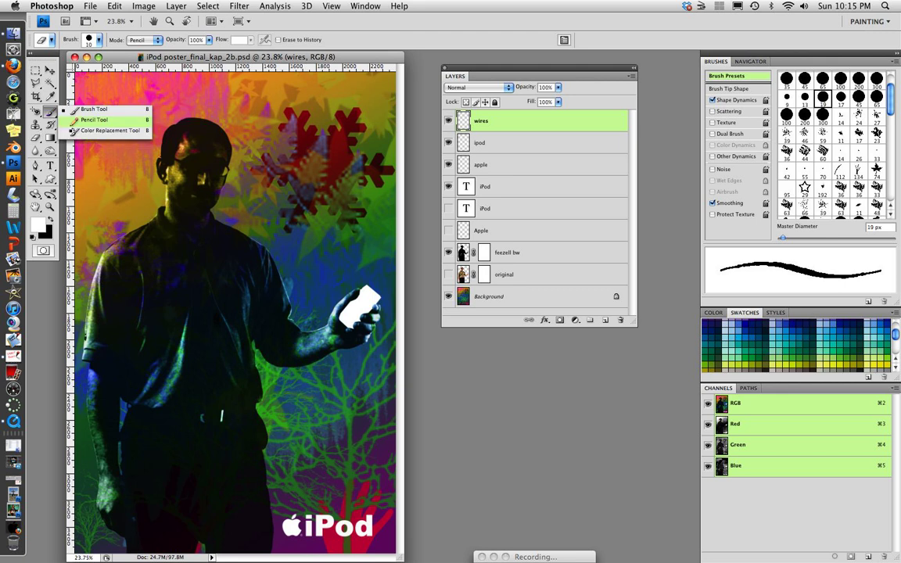
left_click(94, 120)
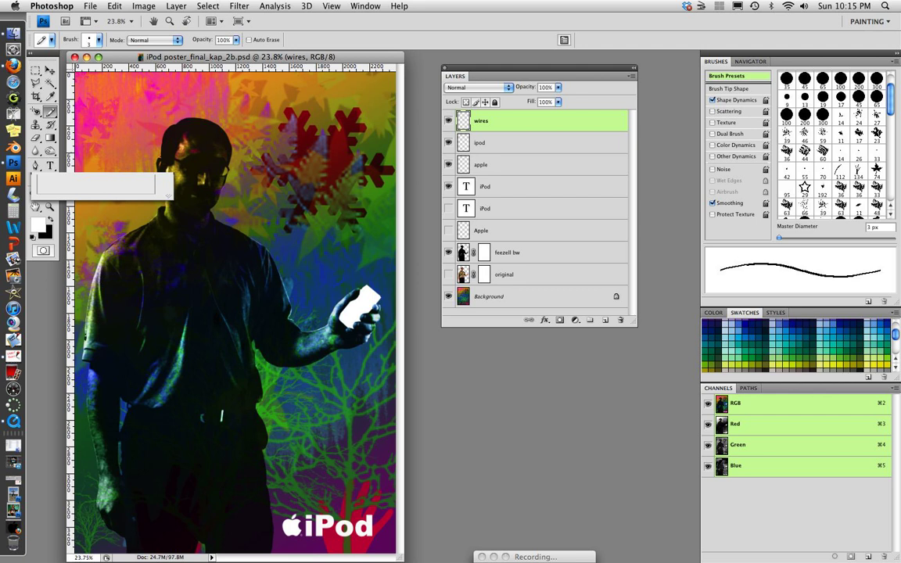
left_click(100, 130)
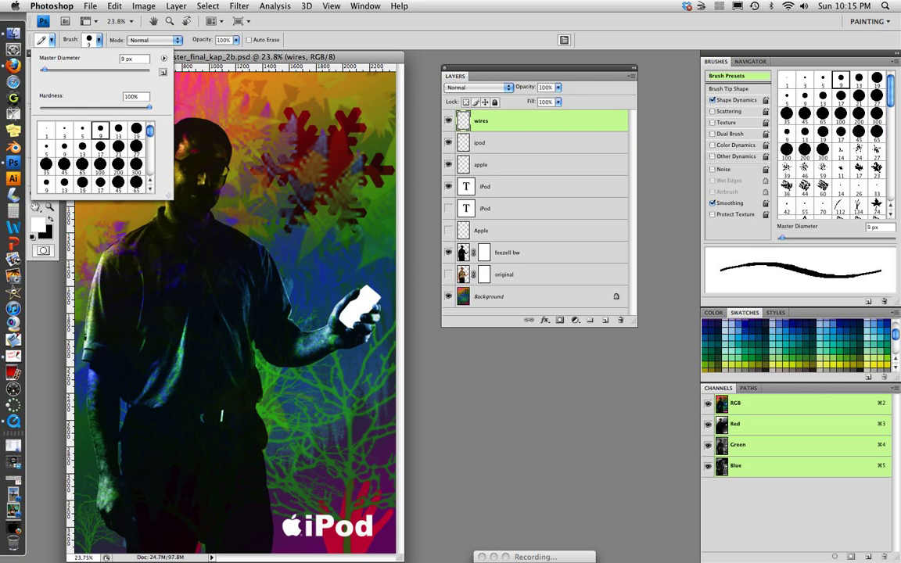
left_click(82, 130)
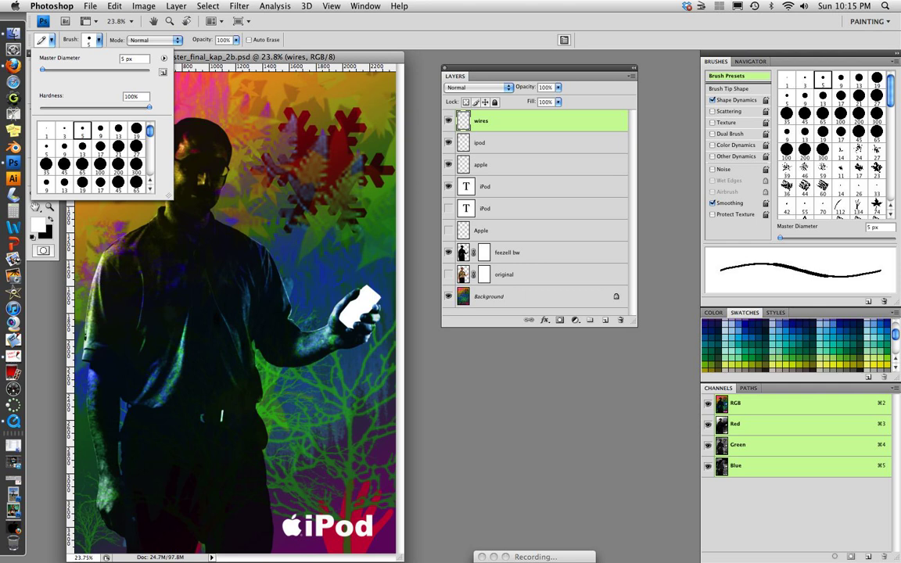
key("Return")
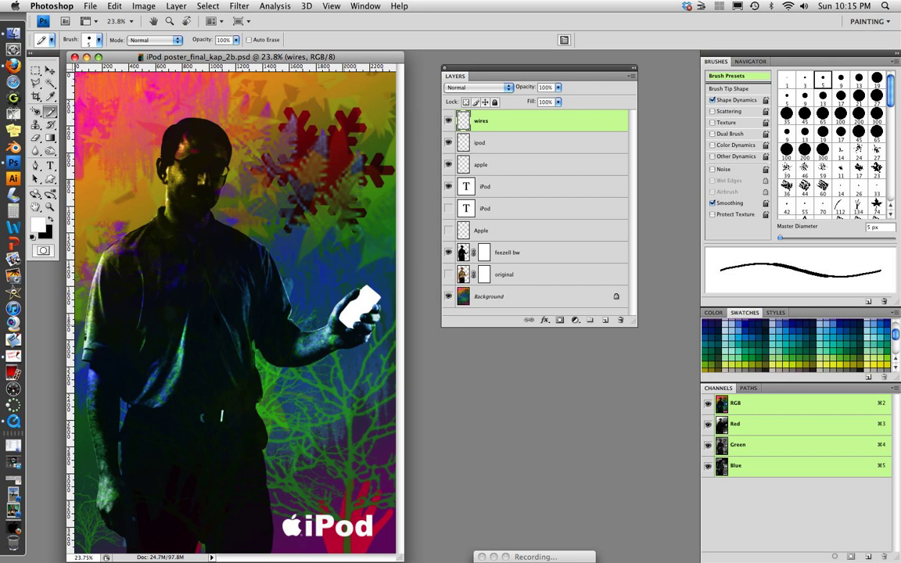
mouse_move(343, 328)
left_mouse_down()
mouse_move(320, 383)
mouse_move(244, 336)
mouse_move(166, 182)
left_mouse_up()
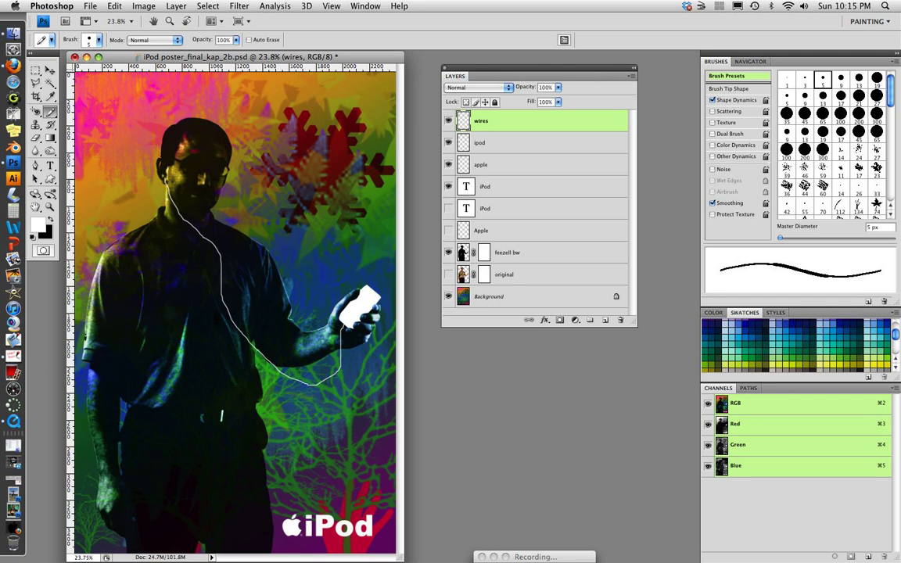
left_click_drag(221, 188, 216, 242)
Step: Paint a white earbud in the ear at the end of the wire with a 19 px Pencil
left_click_drag(128, 131, 187, 220)
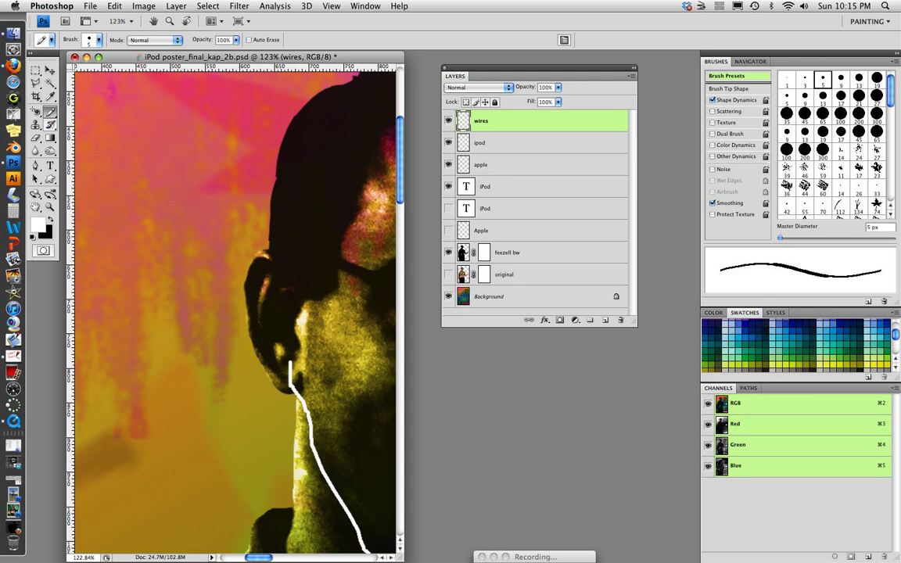
left_click(98, 39)
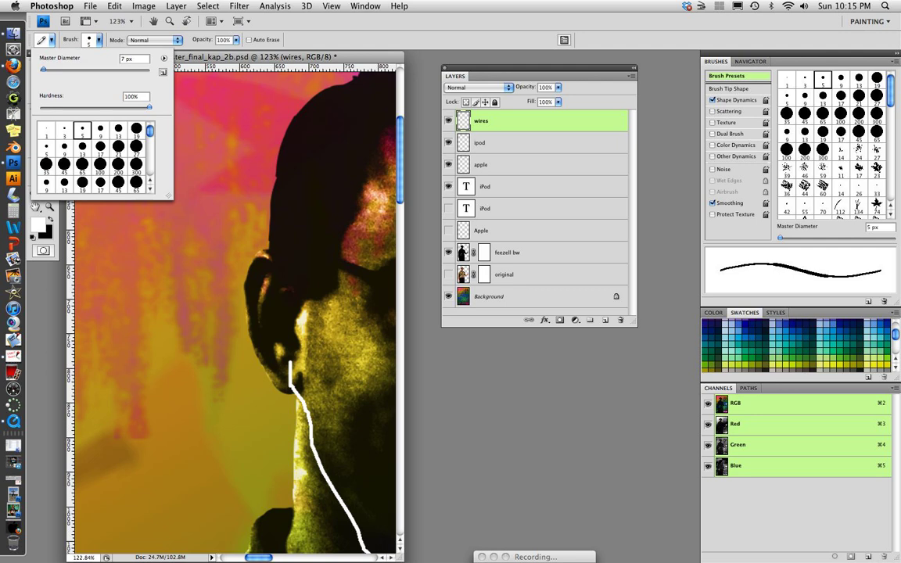
left_click_drag(44, 70, 50, 70)
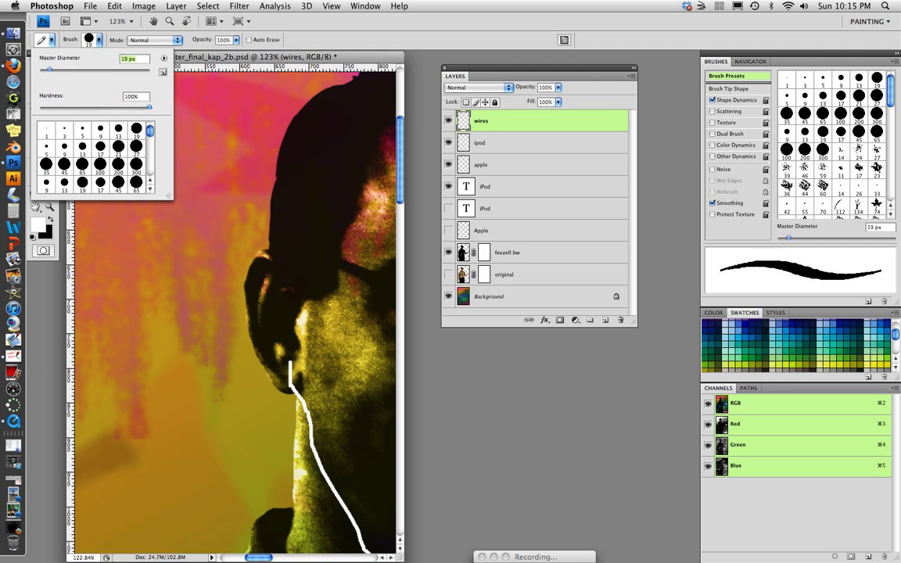
mouse_move(283, 325)
left_mouse_down()
mouse_move(277, 350)
mouse_move(271, 338)
mouse_move(285, 316)
mouse_move(279, 359)
mouse_move(277, 335)
left_mouse_up()
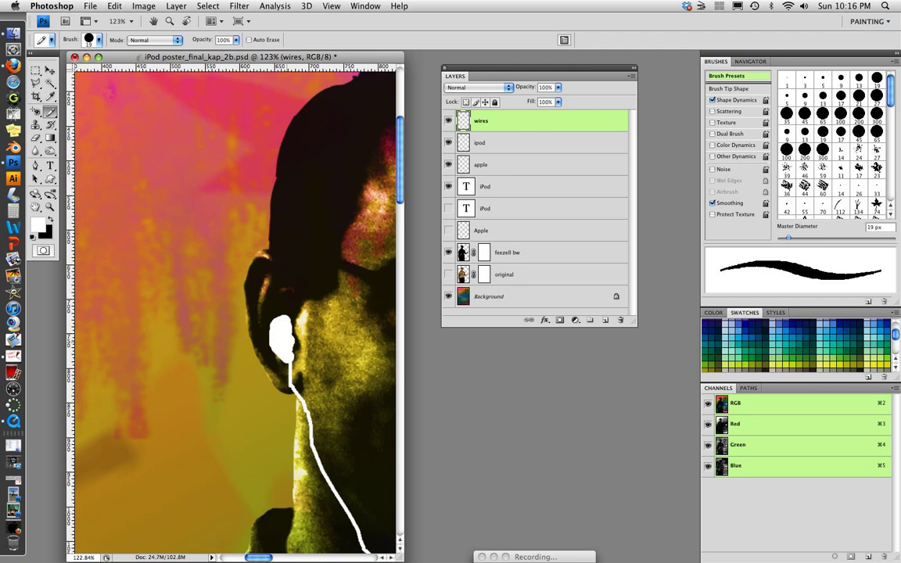
left_click_drag(287, 342, 288, 348)
key("super+0")
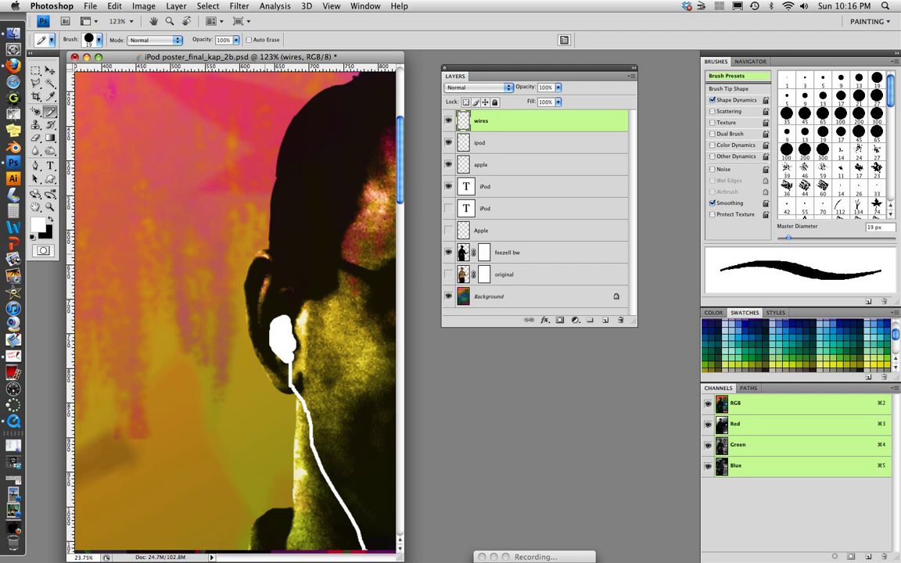
key("Escape")
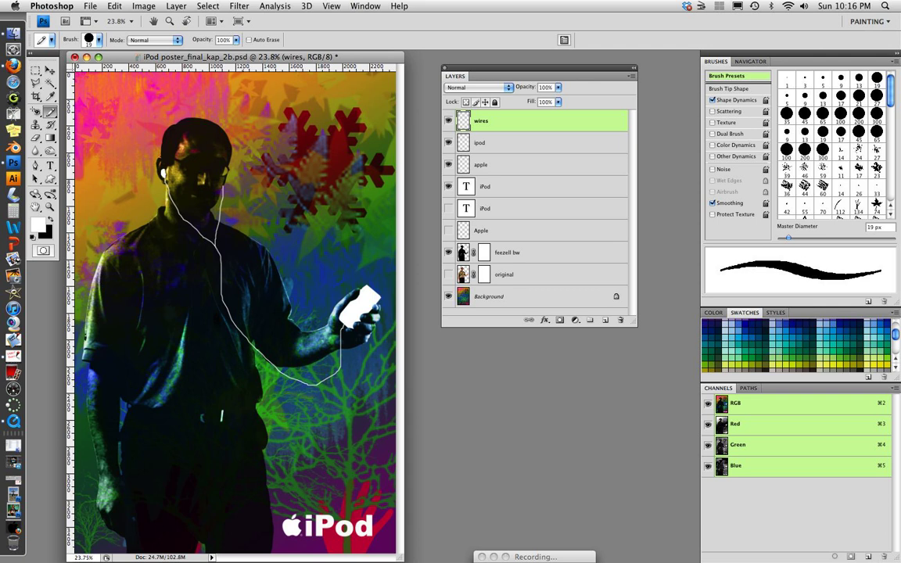
Step: Slim the earbud by erasing its inner side, edges and lower end with the 10 px Eraser
left_click_drag(151, 162, 194, 202)
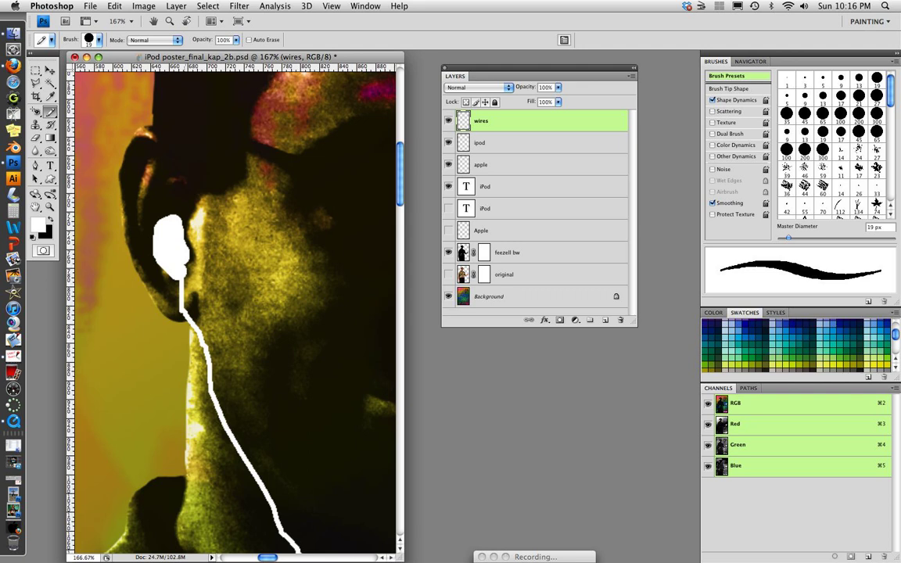
key("bracketleft")
key("e")
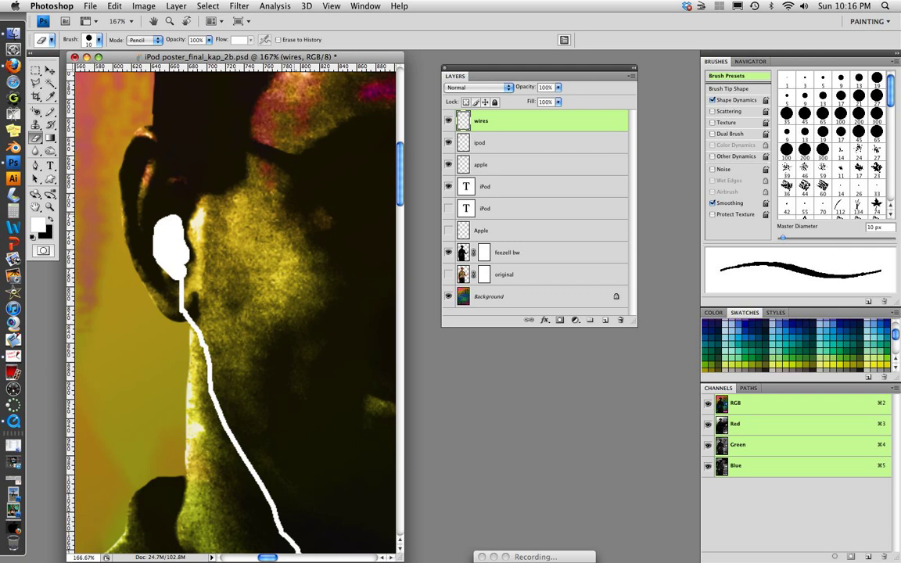
left_click_drag(185, 219, 192, 257)
left_click_drag(181, 217, 189, 255)
mouse_move(180, 217)
left_mouse_down()
mouse_move(189, 259)
mouse_move(163, 249)
left_mouse_up()
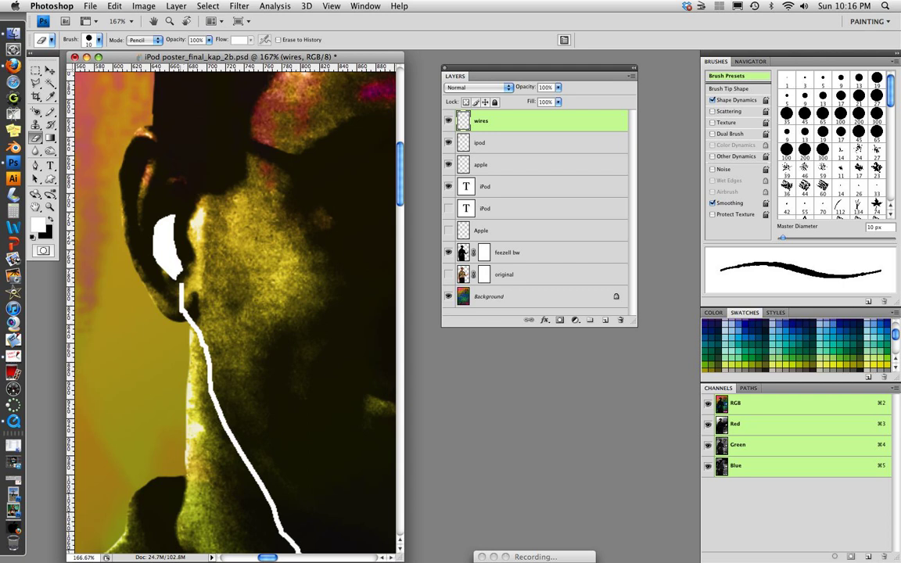
left_click_drag(161, 205, 159, 243)
left_click(172, 279)
left_click(178, 269)
left_click_drag(162, 265, 172, 270)
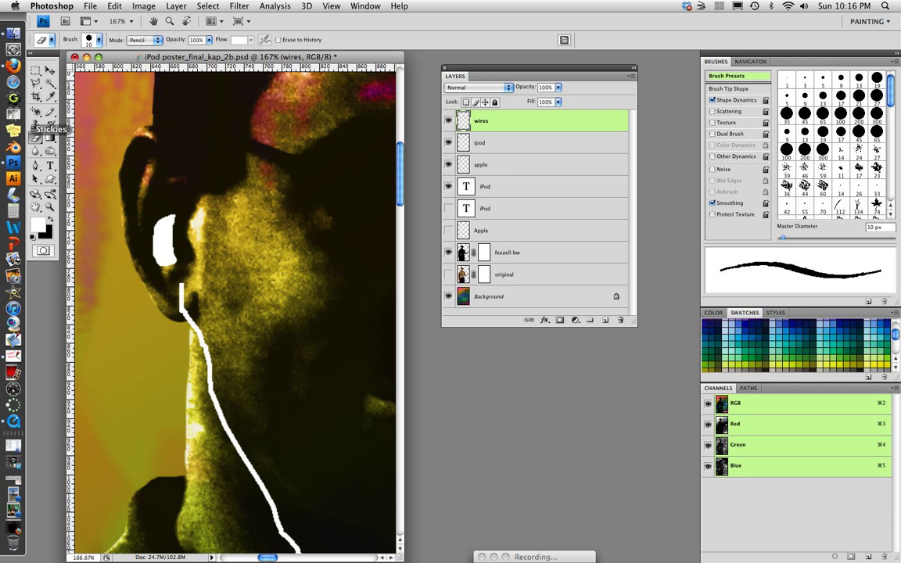
Step: Reconnect the earbud to the wire below it with a white 5 px Pencil stroke
key("b")
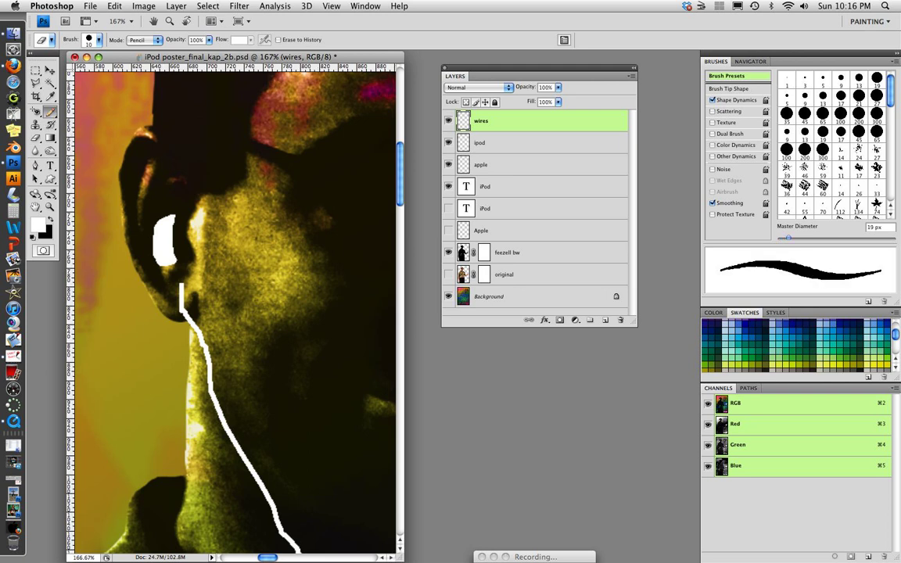
left_click(99, 40)
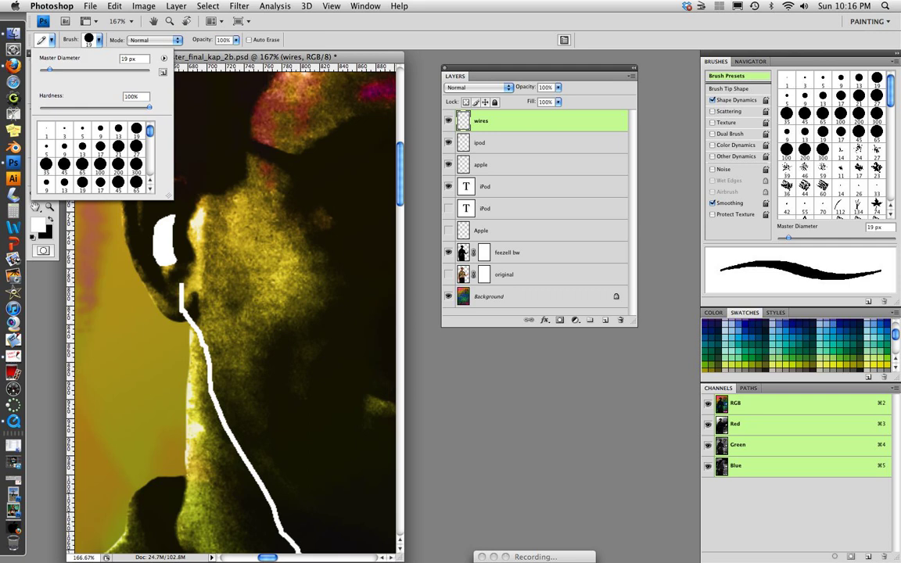
left_click(82, 129)
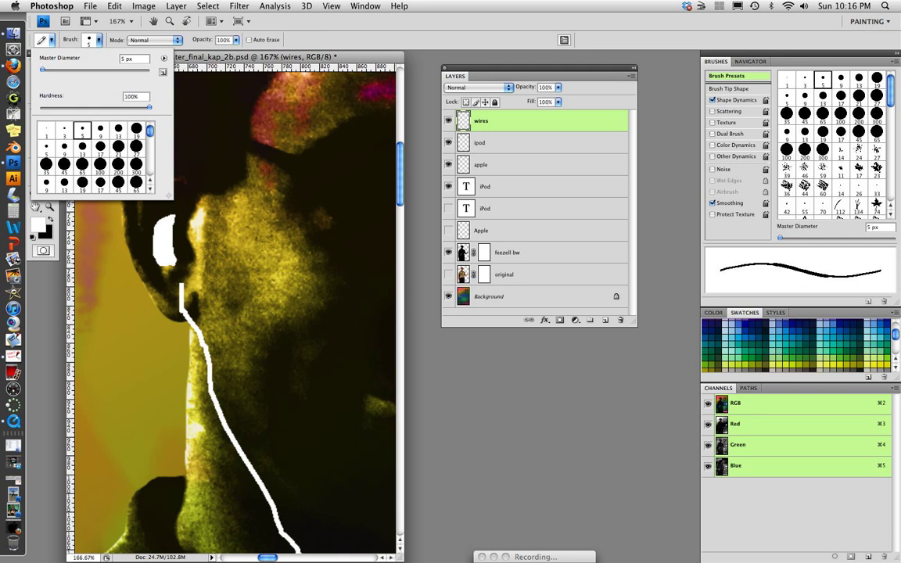
key("Return")
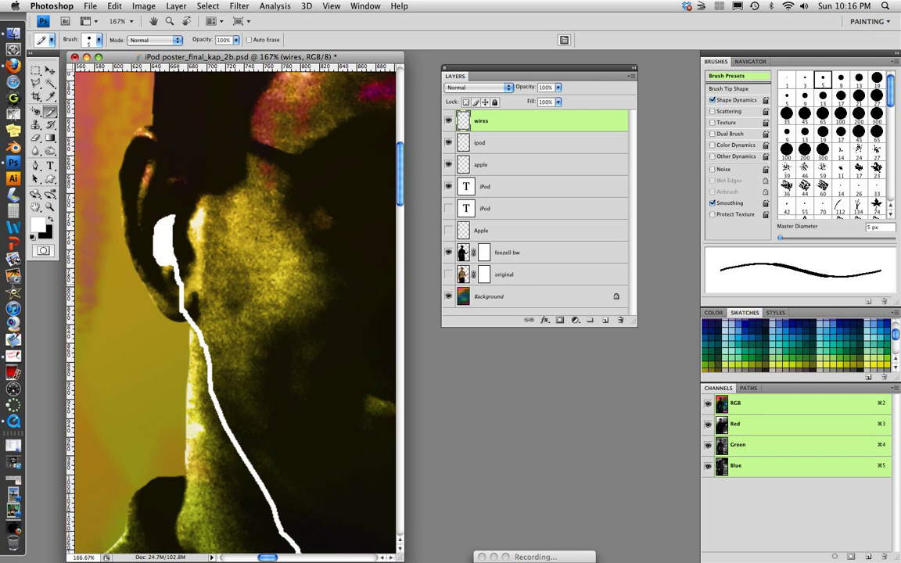
key("super+0")
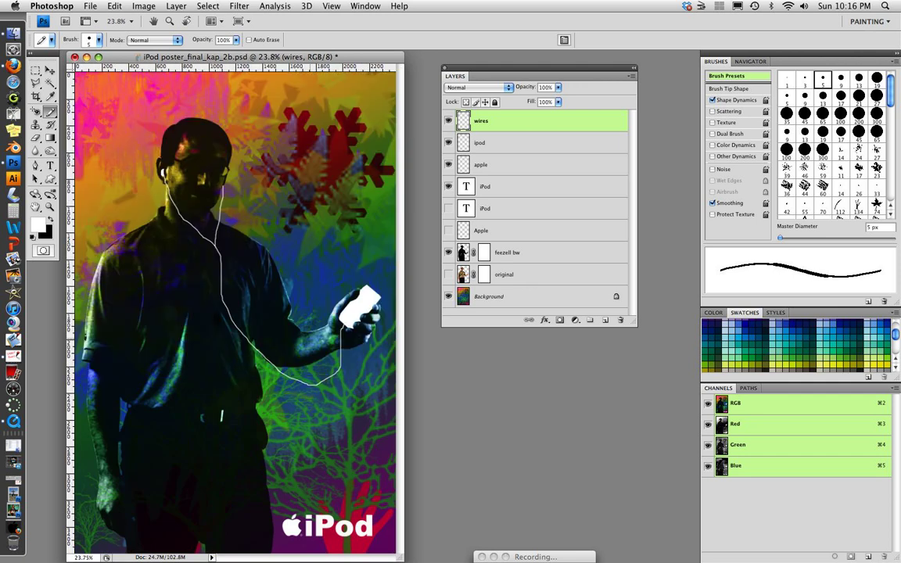
Step: Trim the upper tip of the wire branch beside the face with the 10 px Eraser
left_click_drag(203, 157, 249, 225)
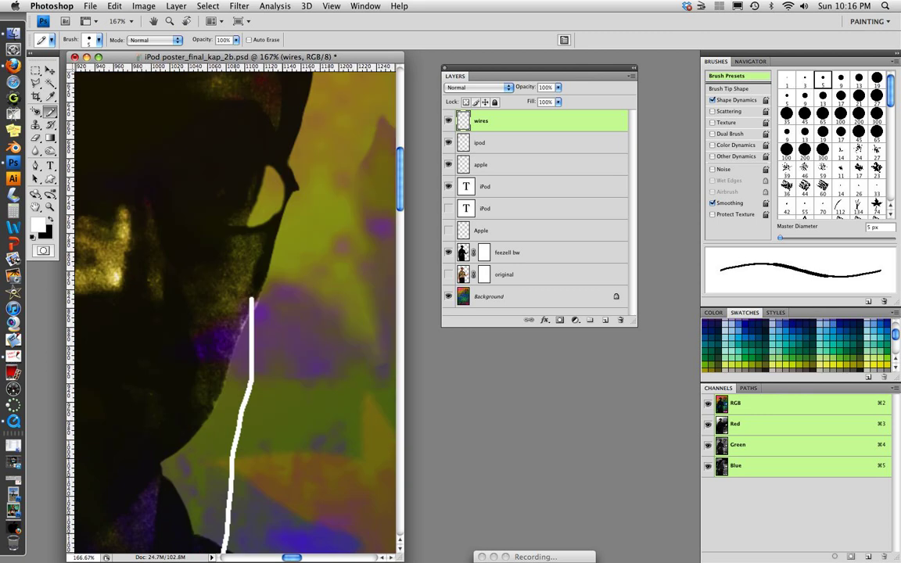
key("e")
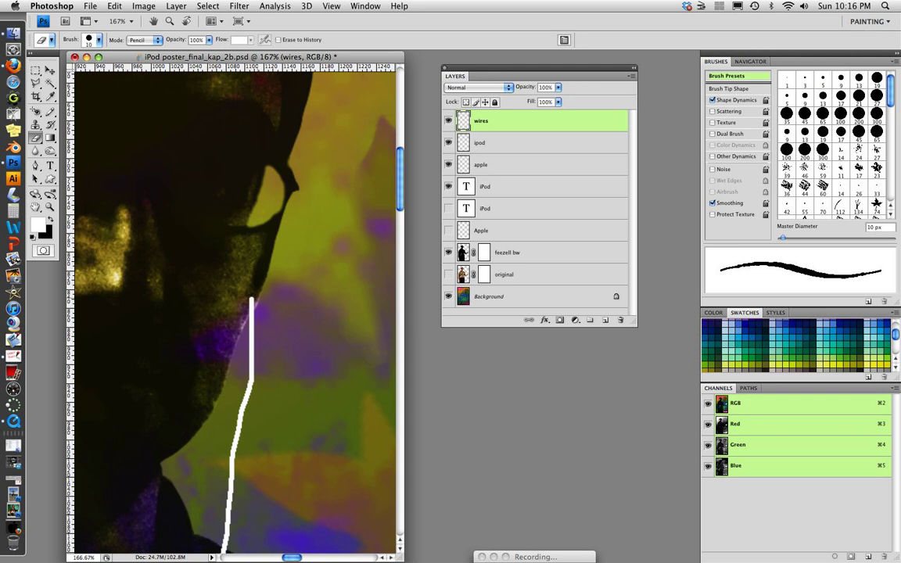
left_click(251, 302)
key("super+0")
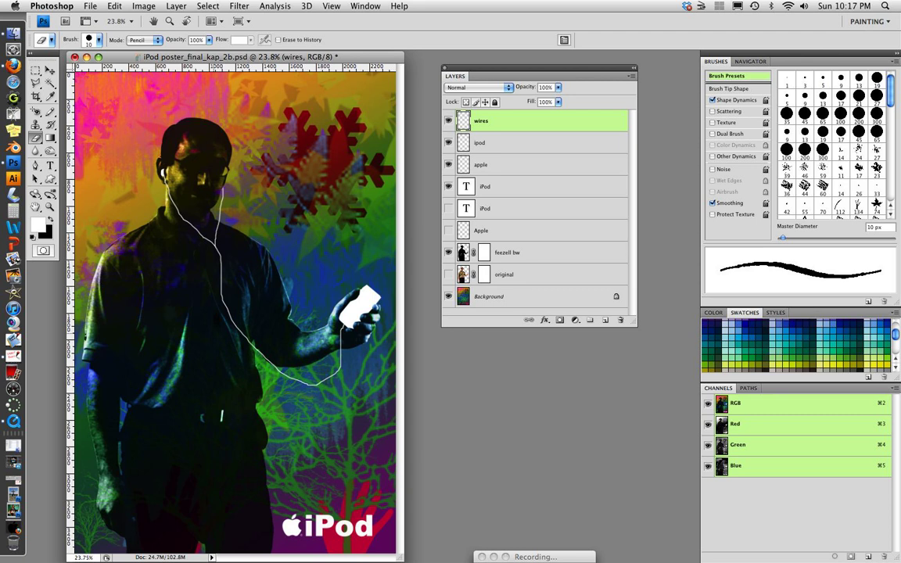
Step: View the poster at print size and widen the document window to inspect the wire from the chest to the hand
left_click(332, 6)
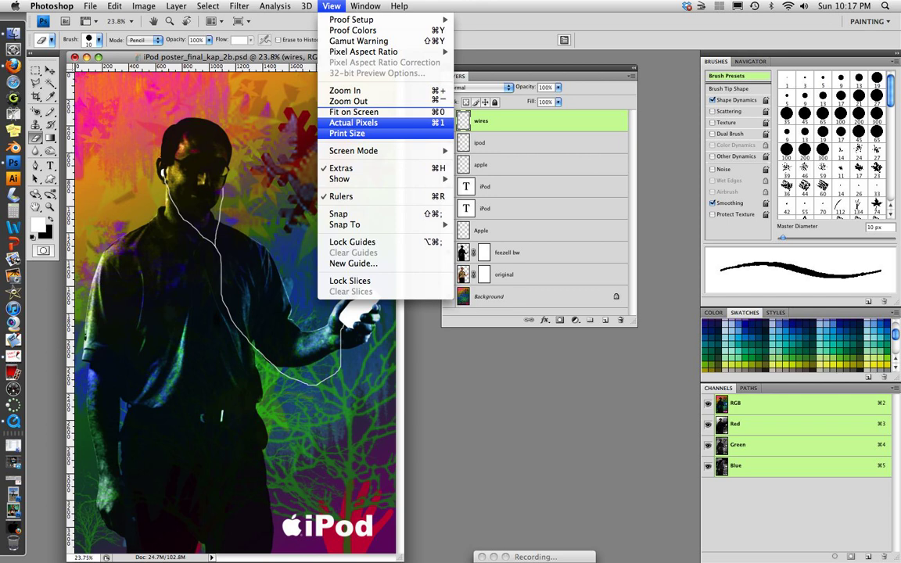
left_click(348, 134)
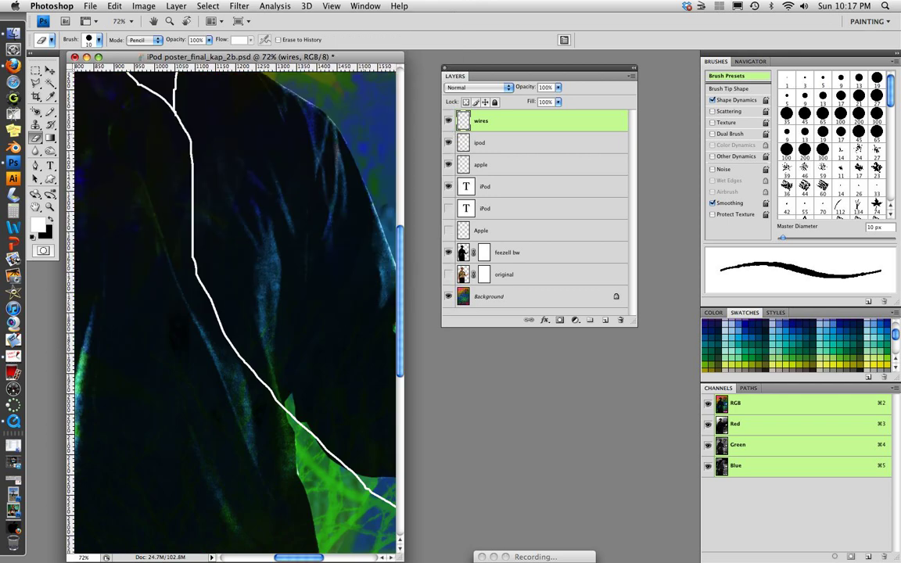
left_click_drag(400, 558, 719, 562)
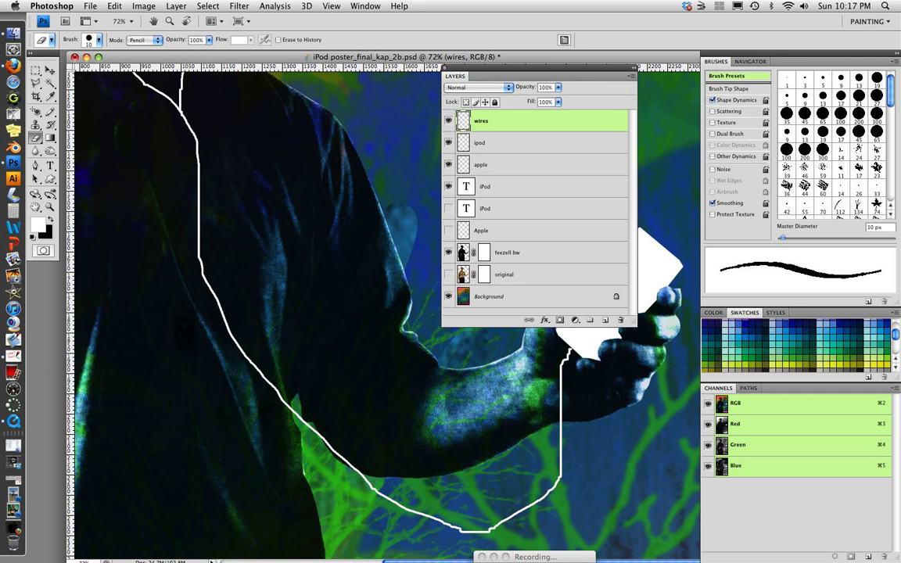
Step: Dock the floating Layers panel beside Channels and Paths, and activate the Pencil tool
left_click_drag(540, 68, 830, 385)
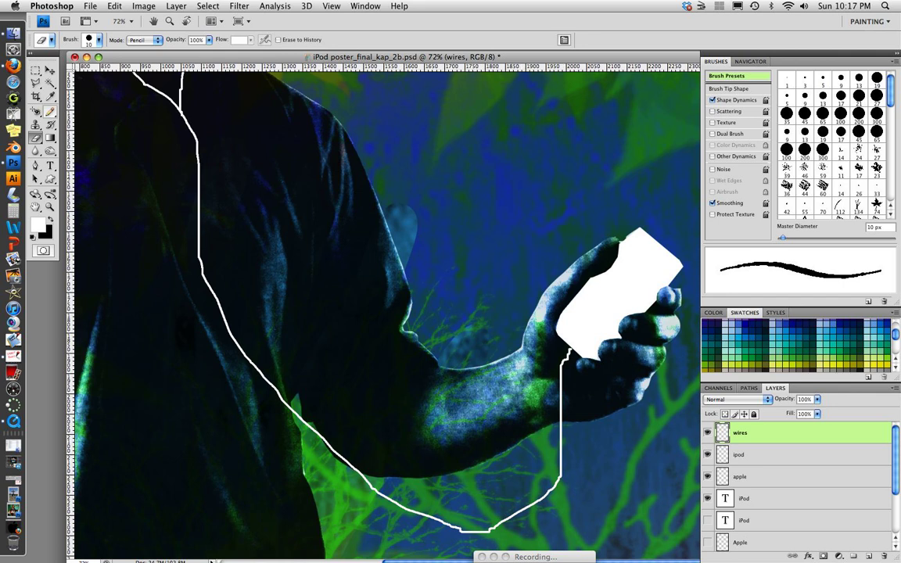
left_click(51, 111)
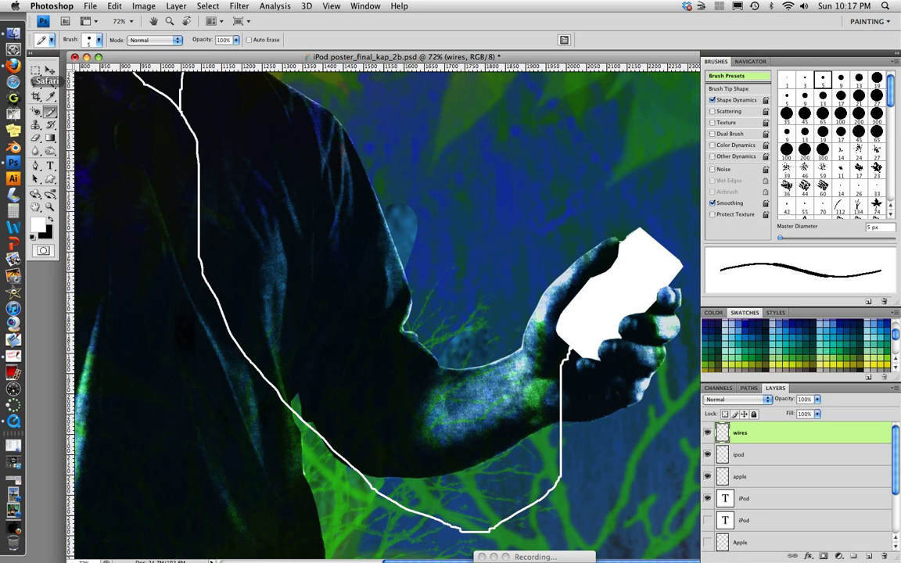
Step: Try deleting the earphone wires inside a rectangular marquee spanning the head, torso and hand, and undo the deletion
left_click(35, 71)
key("super+0")
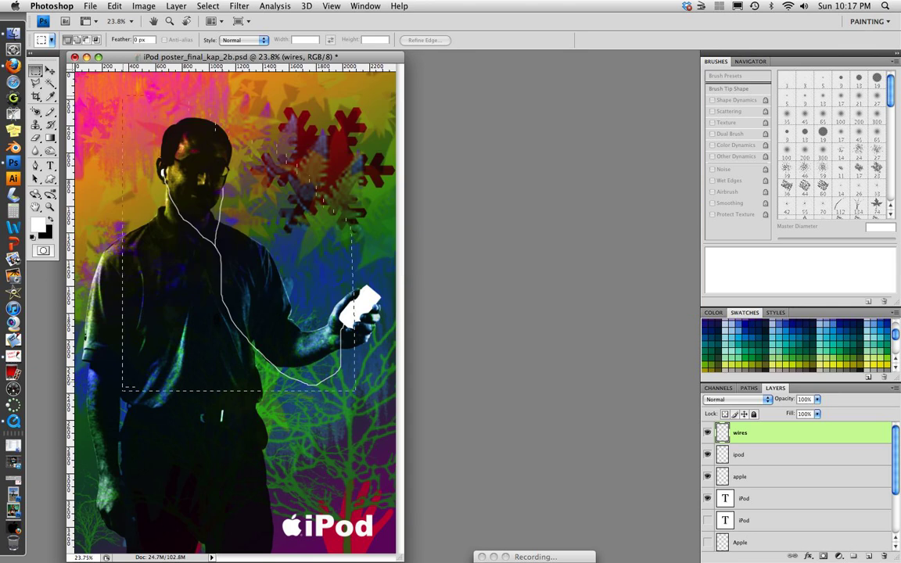
left_click_drag(356, 389, 356, 417)
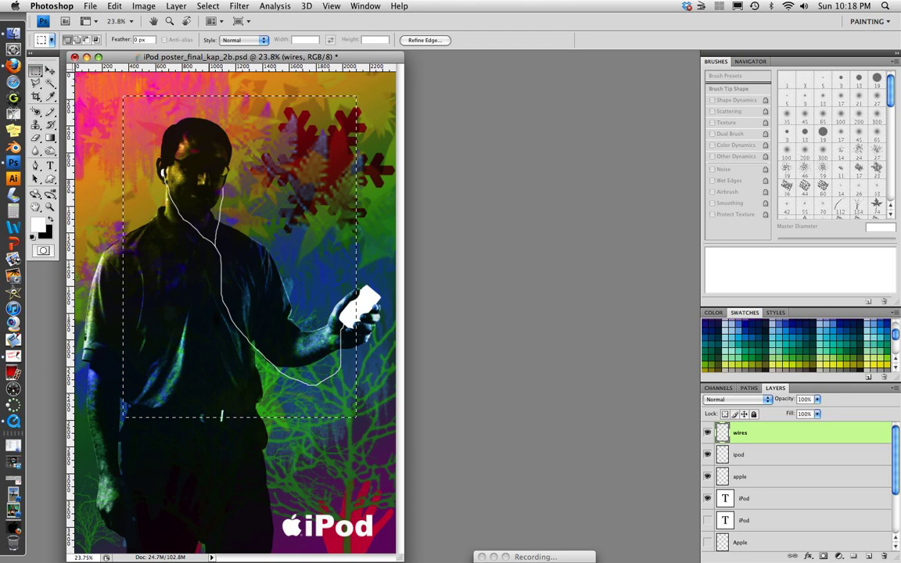
key("Delete")
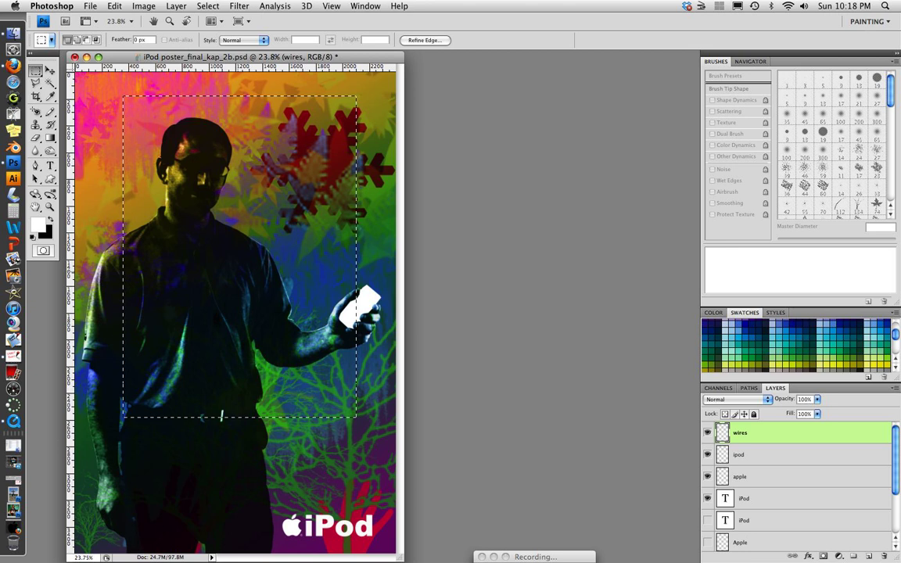
key("super+d")
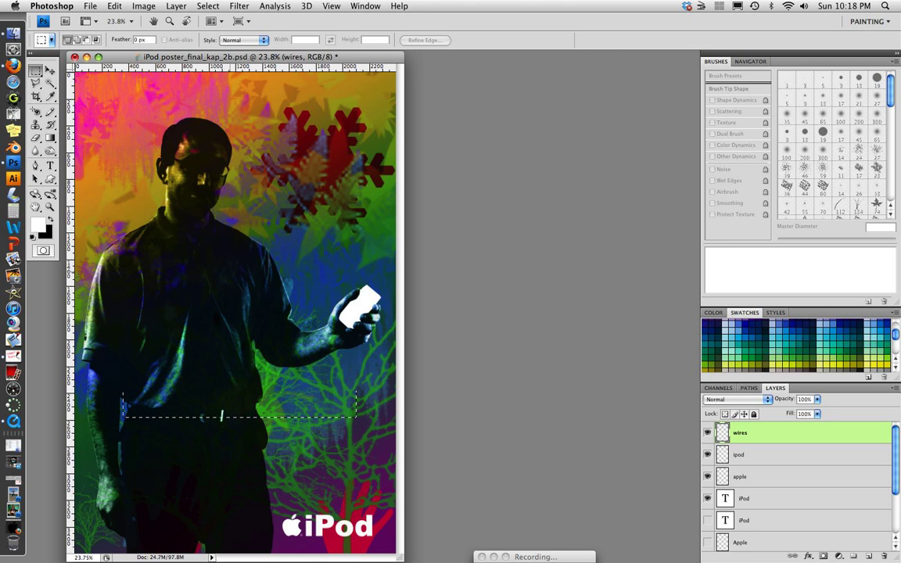
key("super+z")
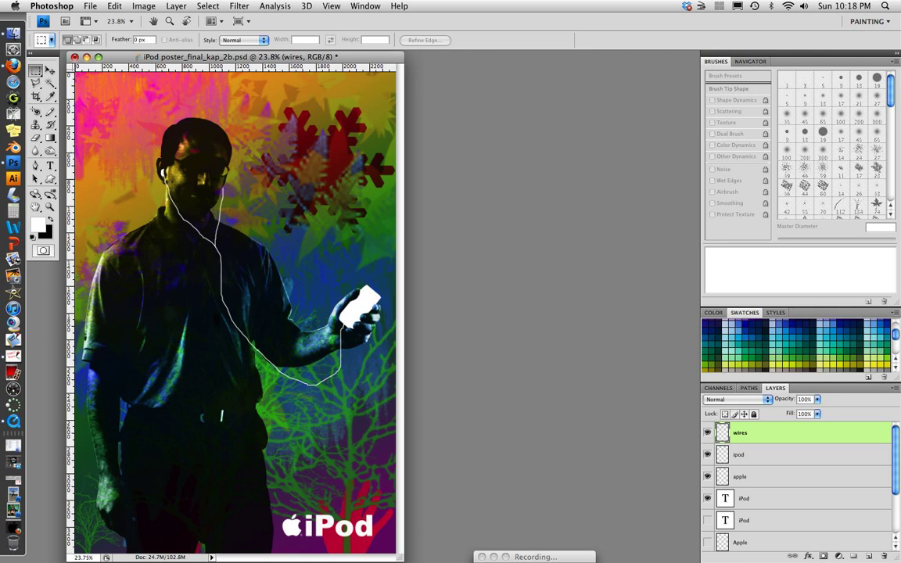
Step: Save the layered poster to its existing PSD file
left_click(90, 5)
left_click(110, 140)
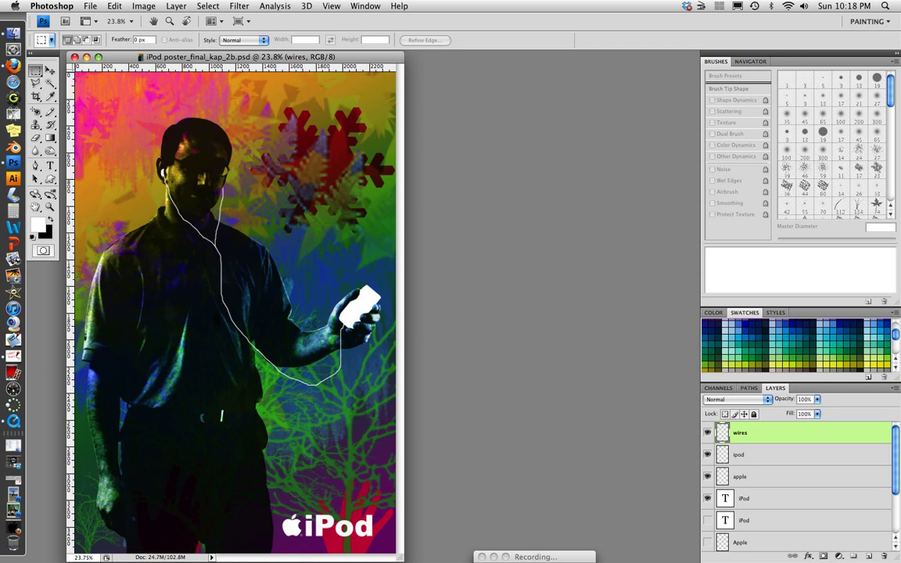
left_click(90, 6)
left_click(90, 6)
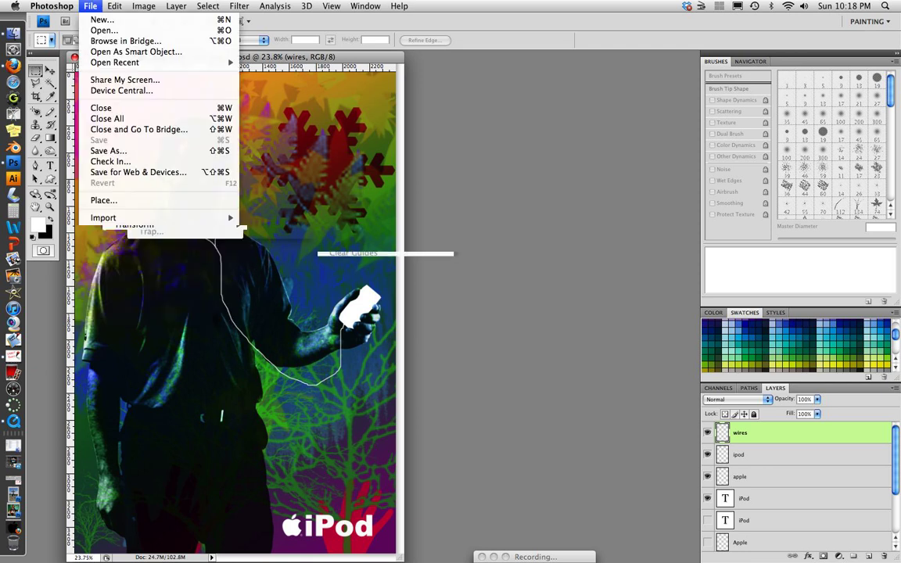
left_click(90, 5)
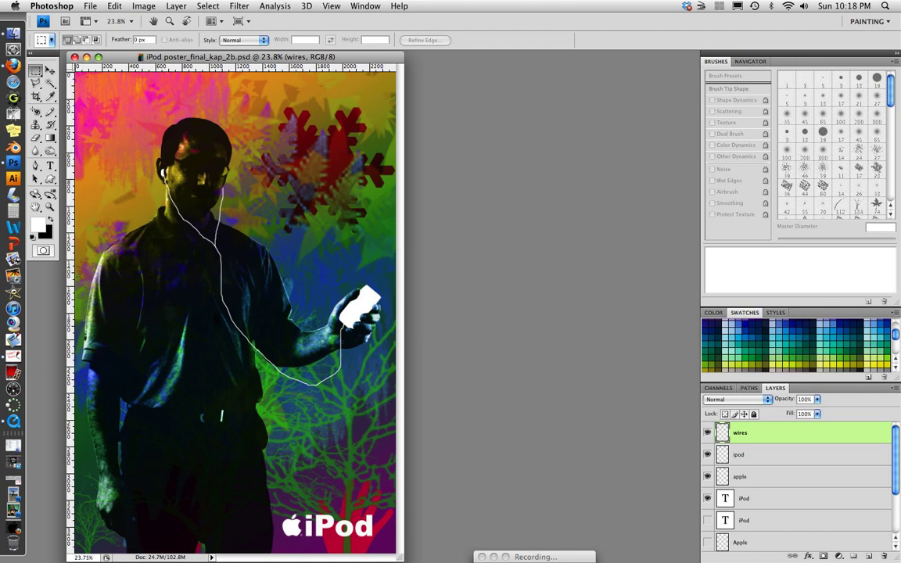
Step: Float and narrow the Layers panel, and flatten the poster into one layer, discarding the hidden layers
left_click_drag(830, 388, 509, 95)
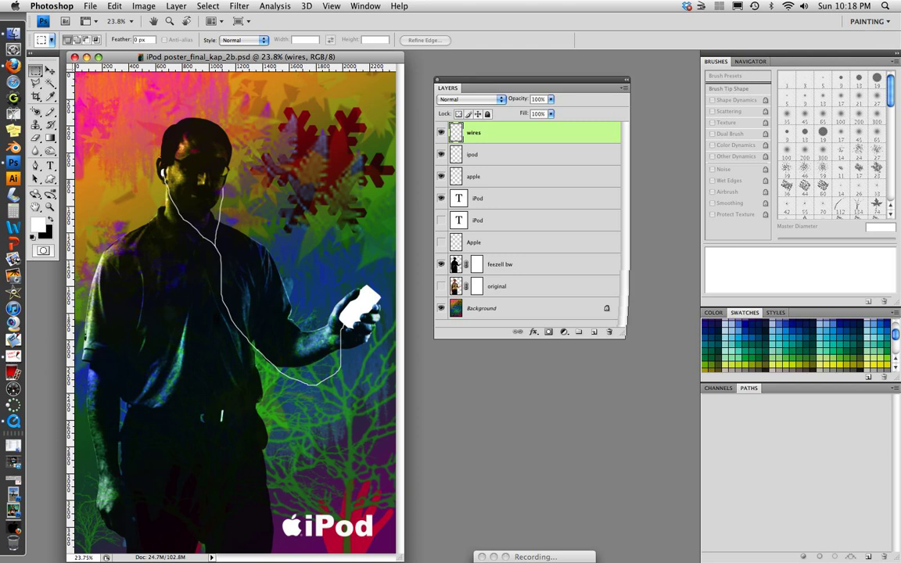
left_click_drag(624, 334, 582, 335)
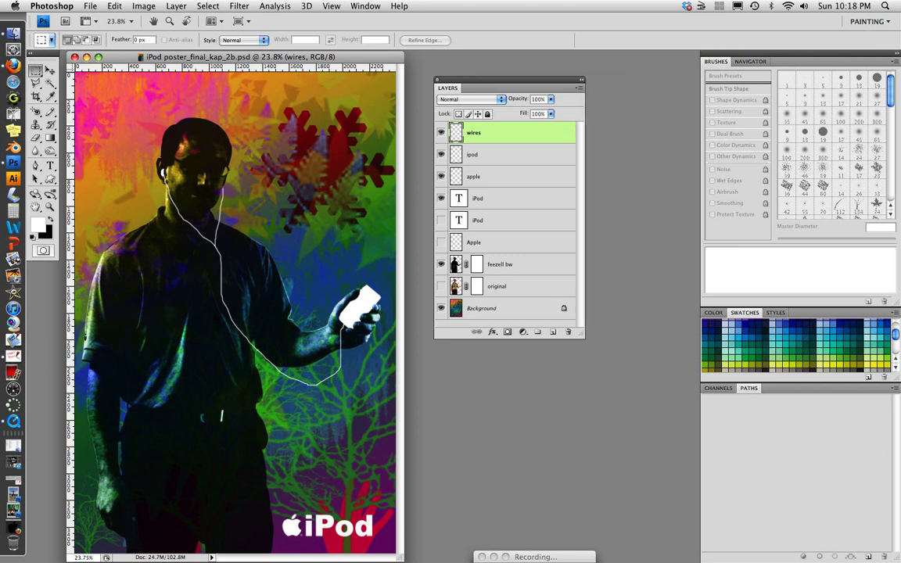
left_click(579, 89)
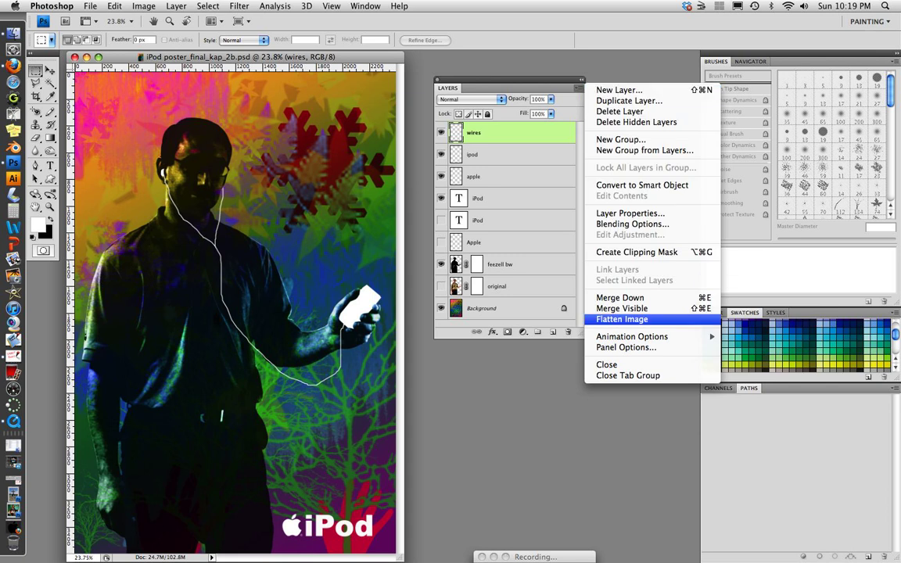
left_click(623, 320)
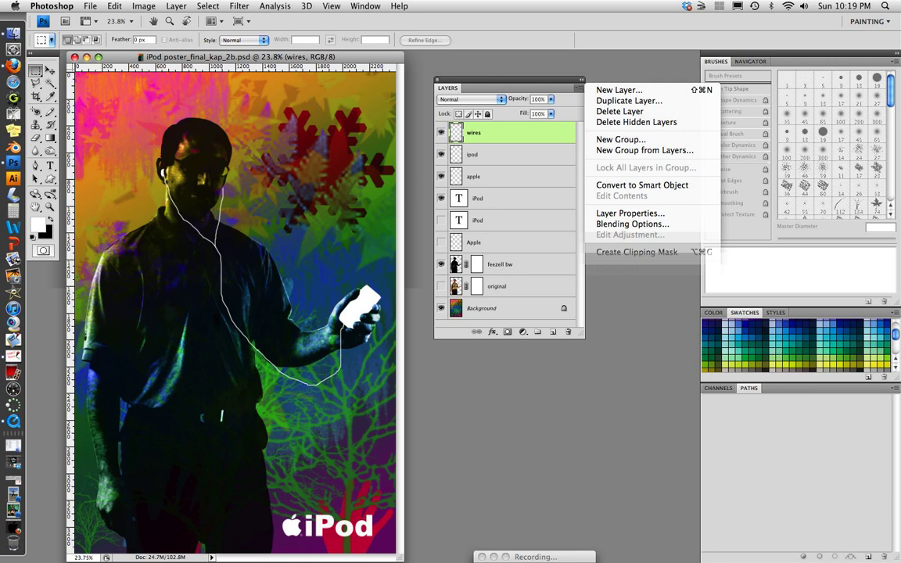
key("Return")
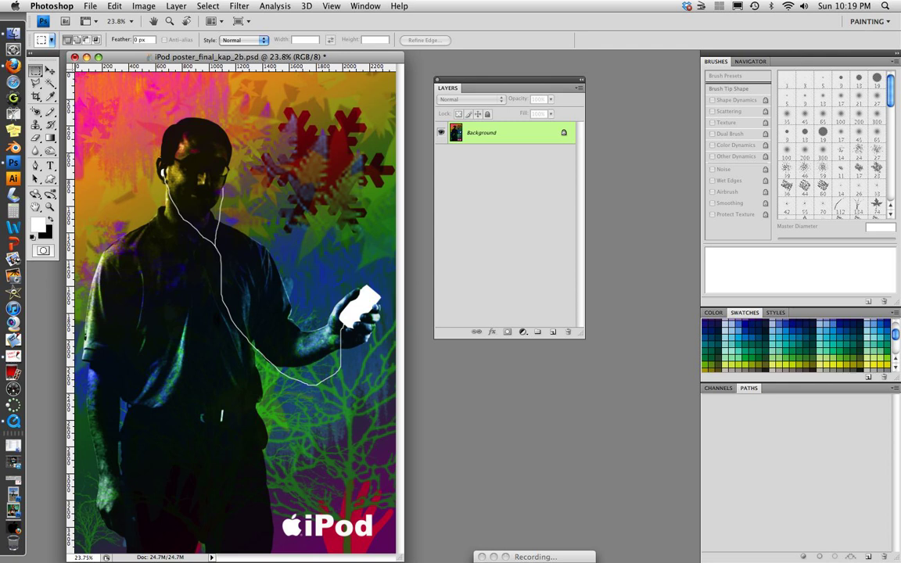
Step: Start saving the flattened poster as a separate file on the Desktop in JPEG format
left_click(90, 6)
left_click(90, 5)
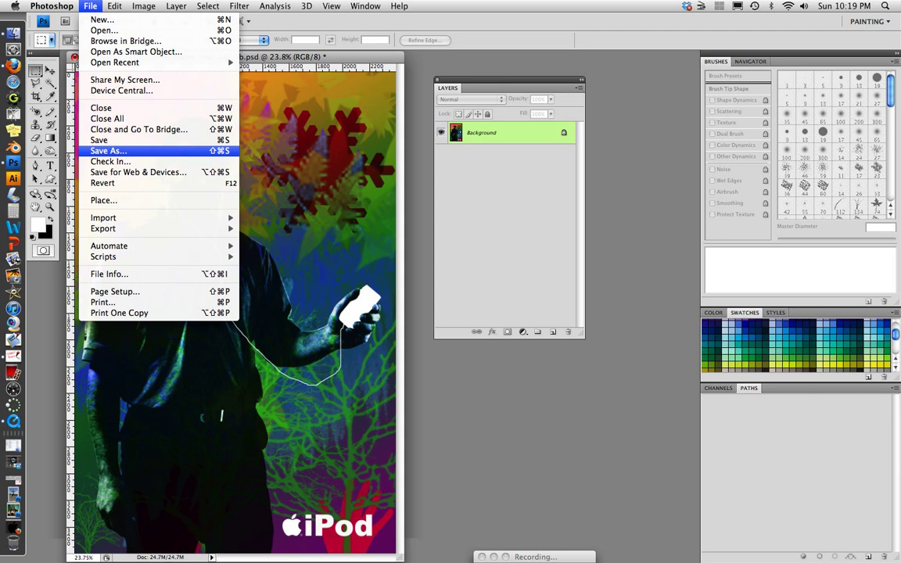
left_click(108, 150)
left_click(464, 271)
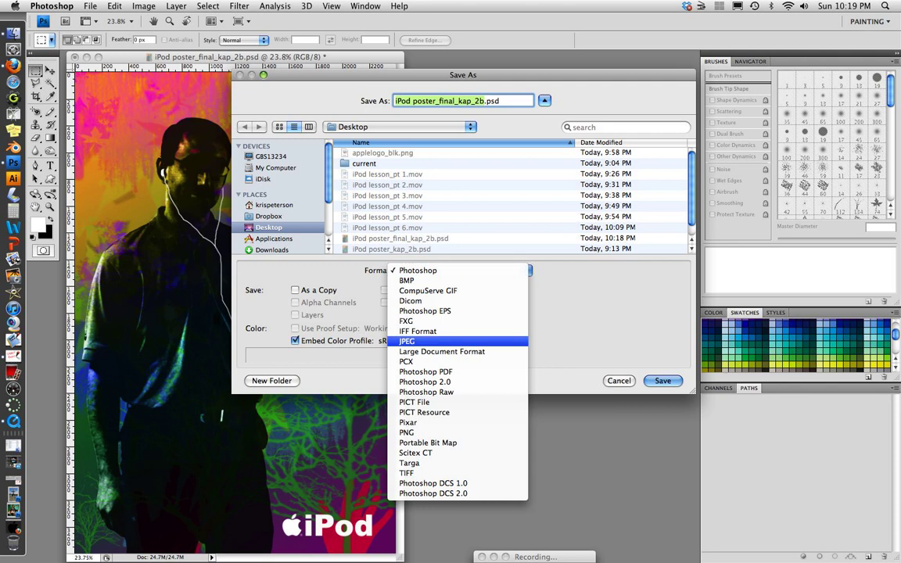
left_click(419, 341)
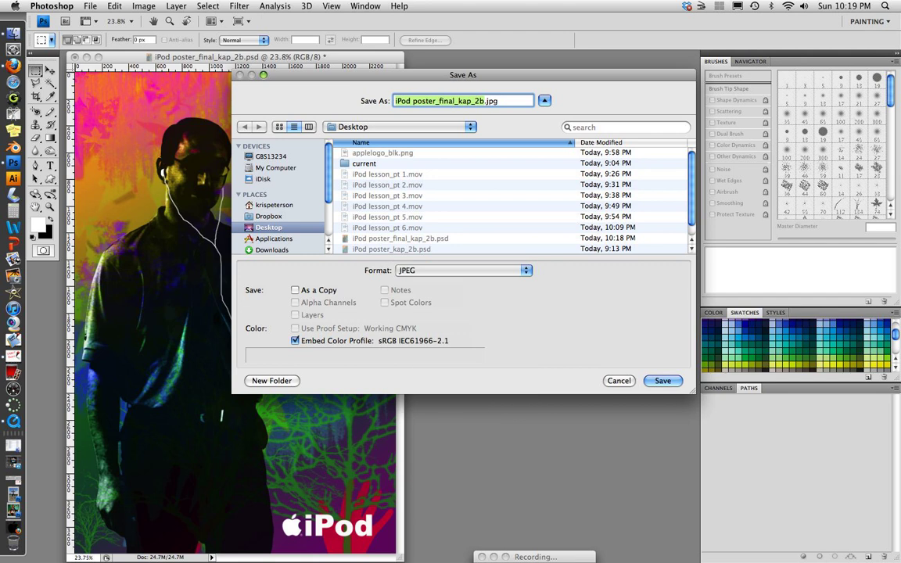
Step: Name the copy iPod poster_print_kap_2b.jpg and save it at quality 10 (Maximum) with the Baseline ("Standard") option
left_click(500, 101)
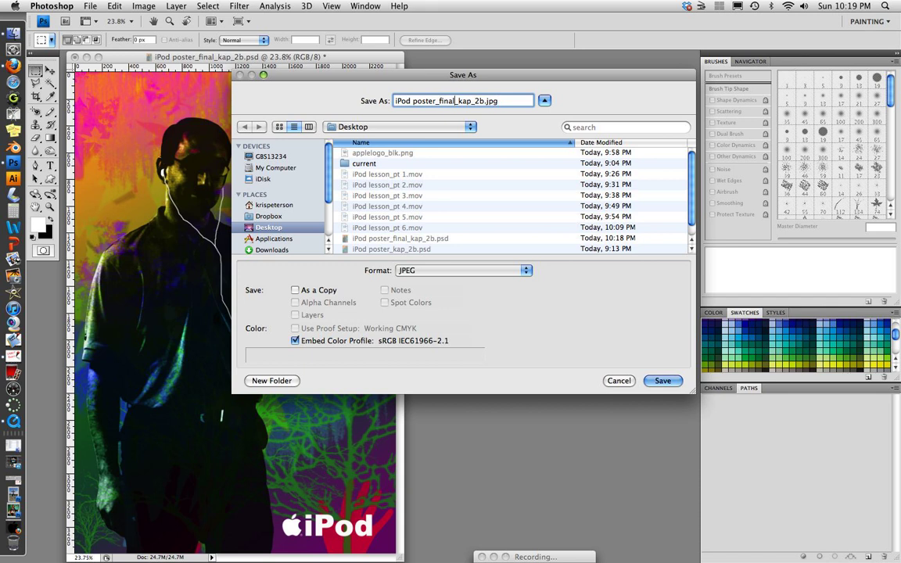
key("BackSpace")
key("BackSpace")
key("BackSpace")
key("BackSpace")
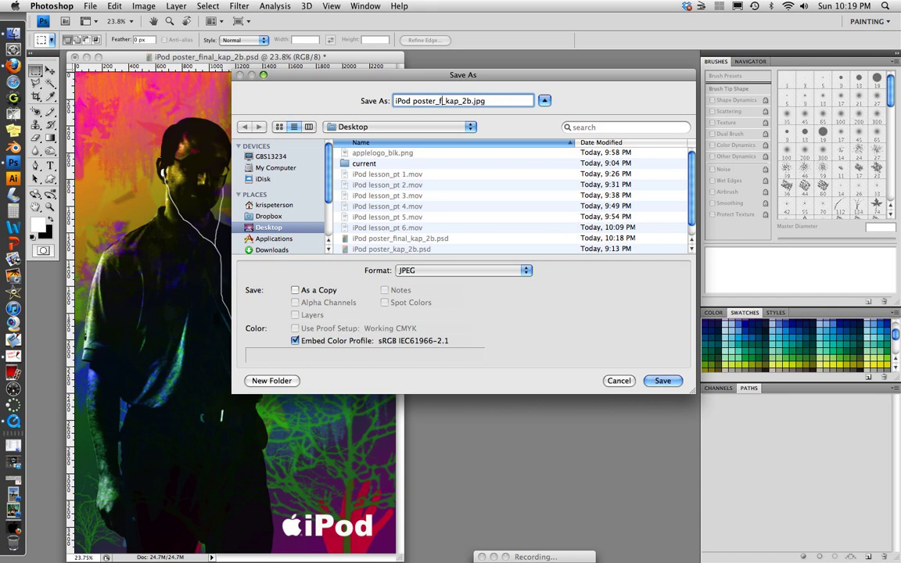
key("BackSpace")
type("prin")
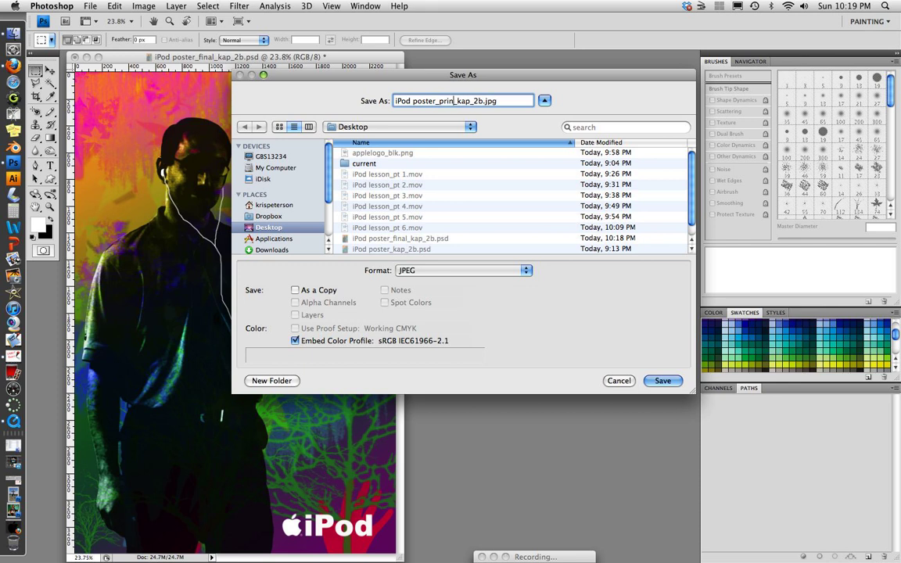
type("t")
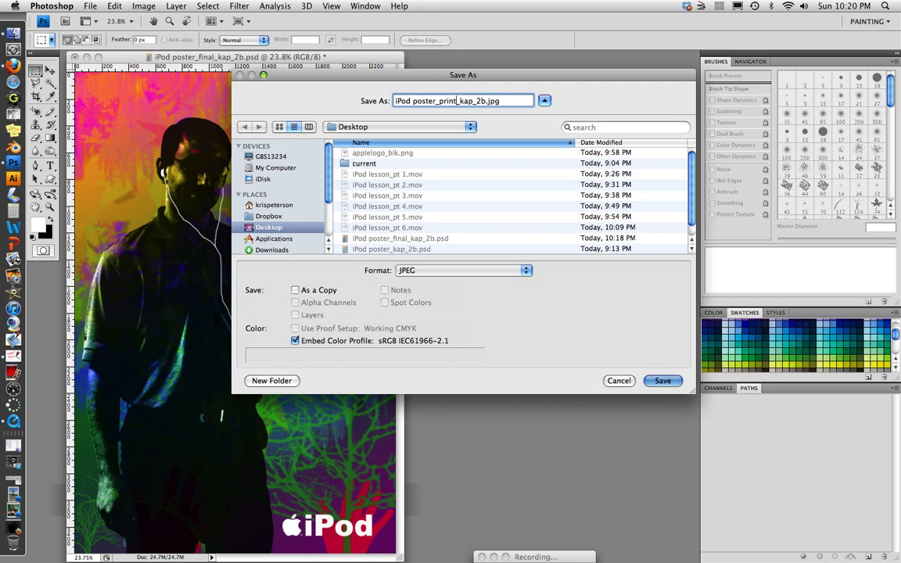
key("Return")
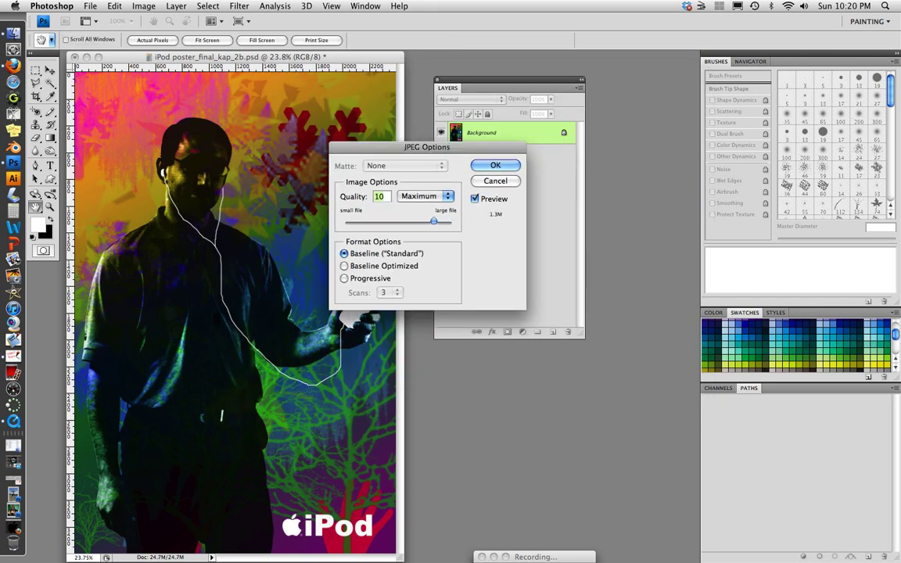
key("Return")
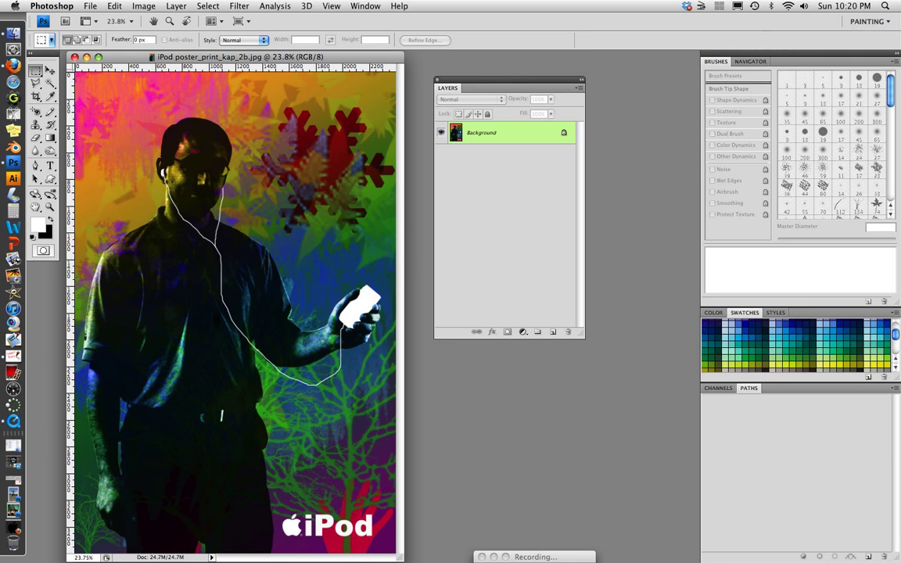
Step: Check the JPEG's pixel dimensions, document size and resolution in Image Size, keeping the settings
left_click(143, 6)
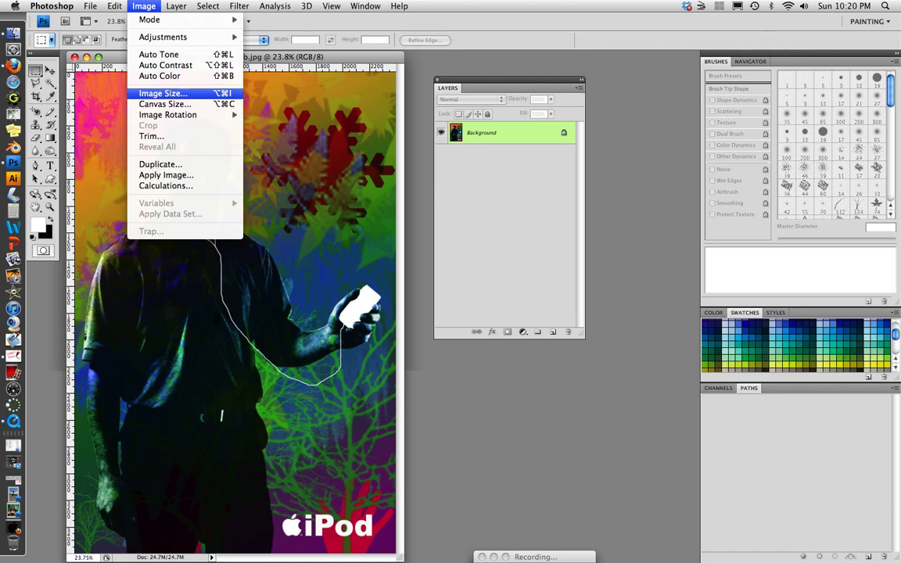
left_click(164, 93)
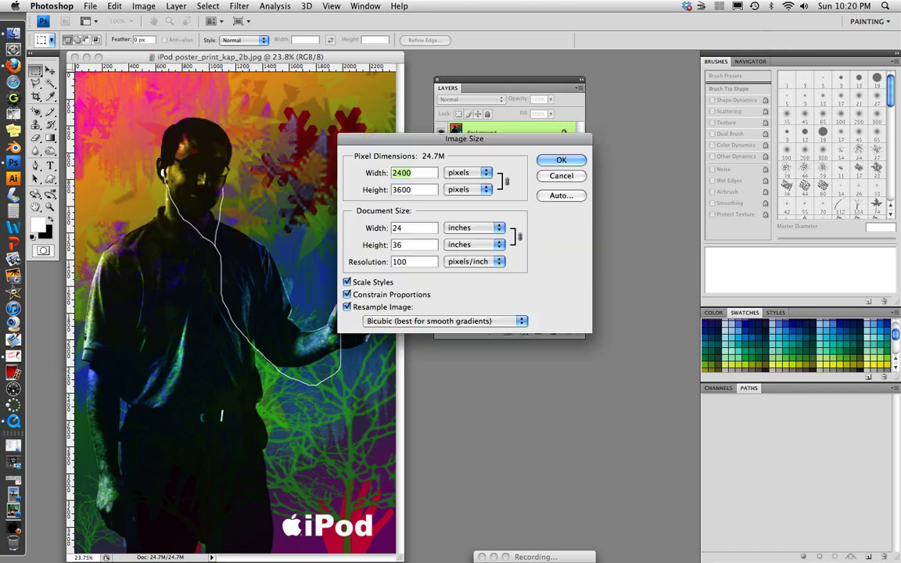
left_click(407, 262)
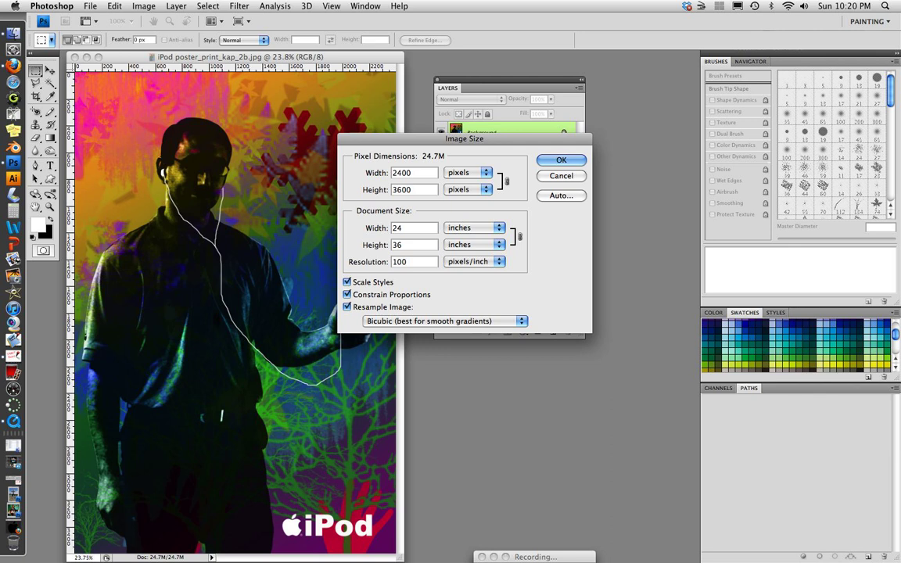
key("Return")
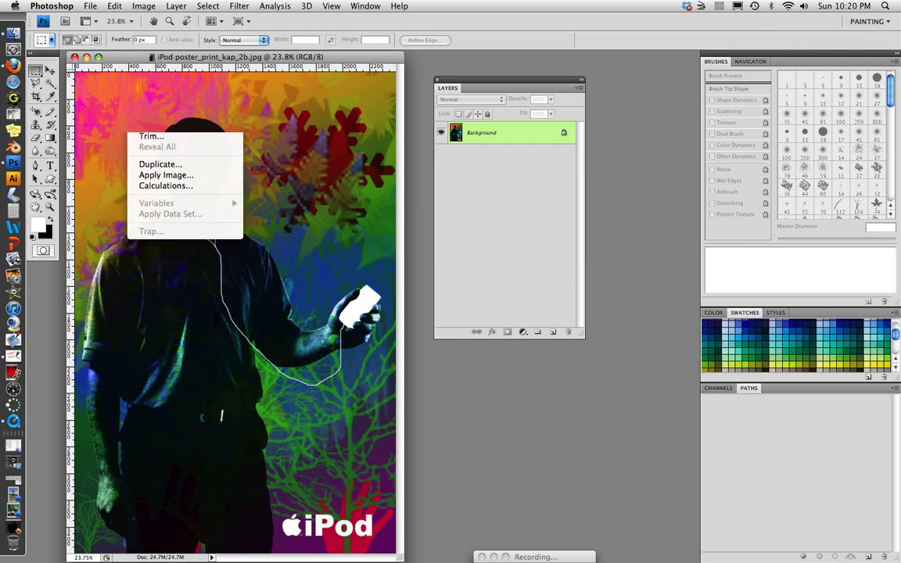
Step: Check the JPEG's color mode and bit depth
left_click(144, 6)
mouse_move(150, 20)
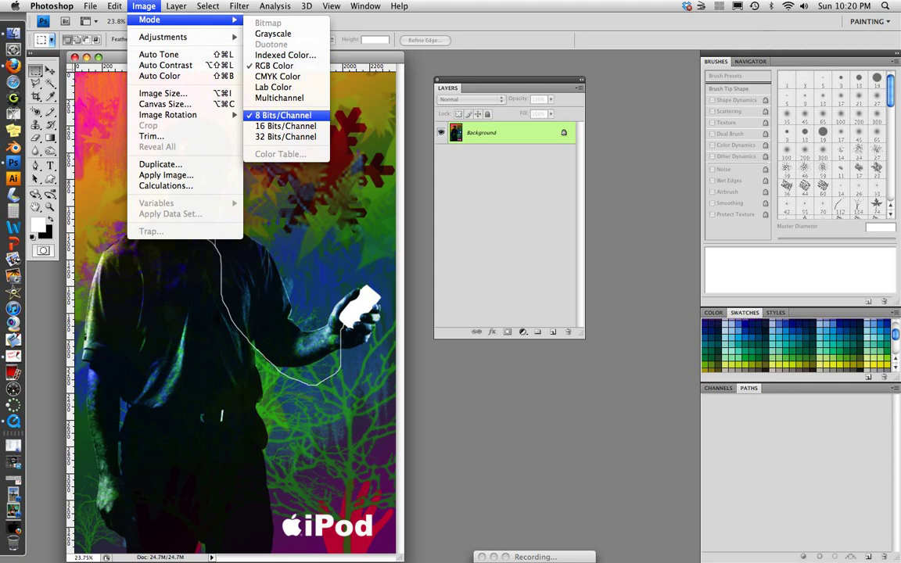
left_click(535, 558)
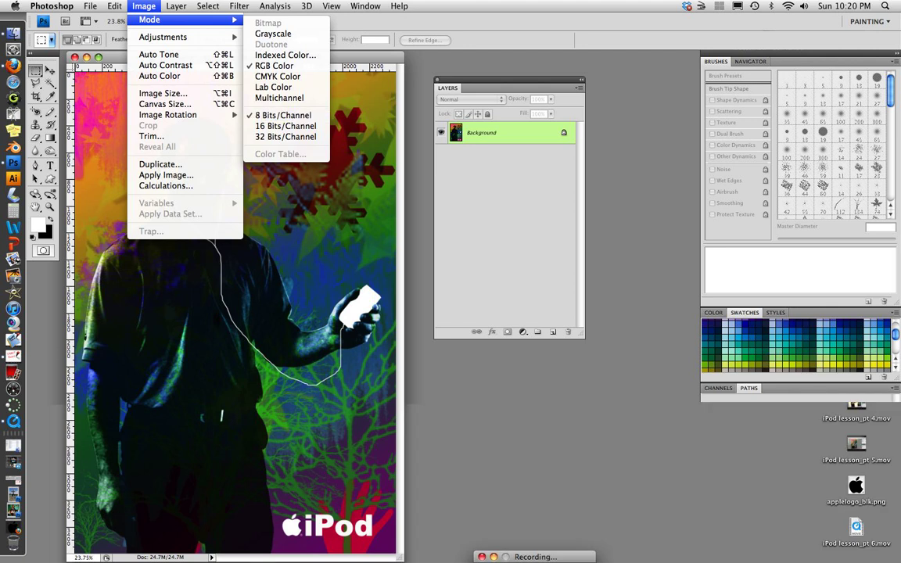